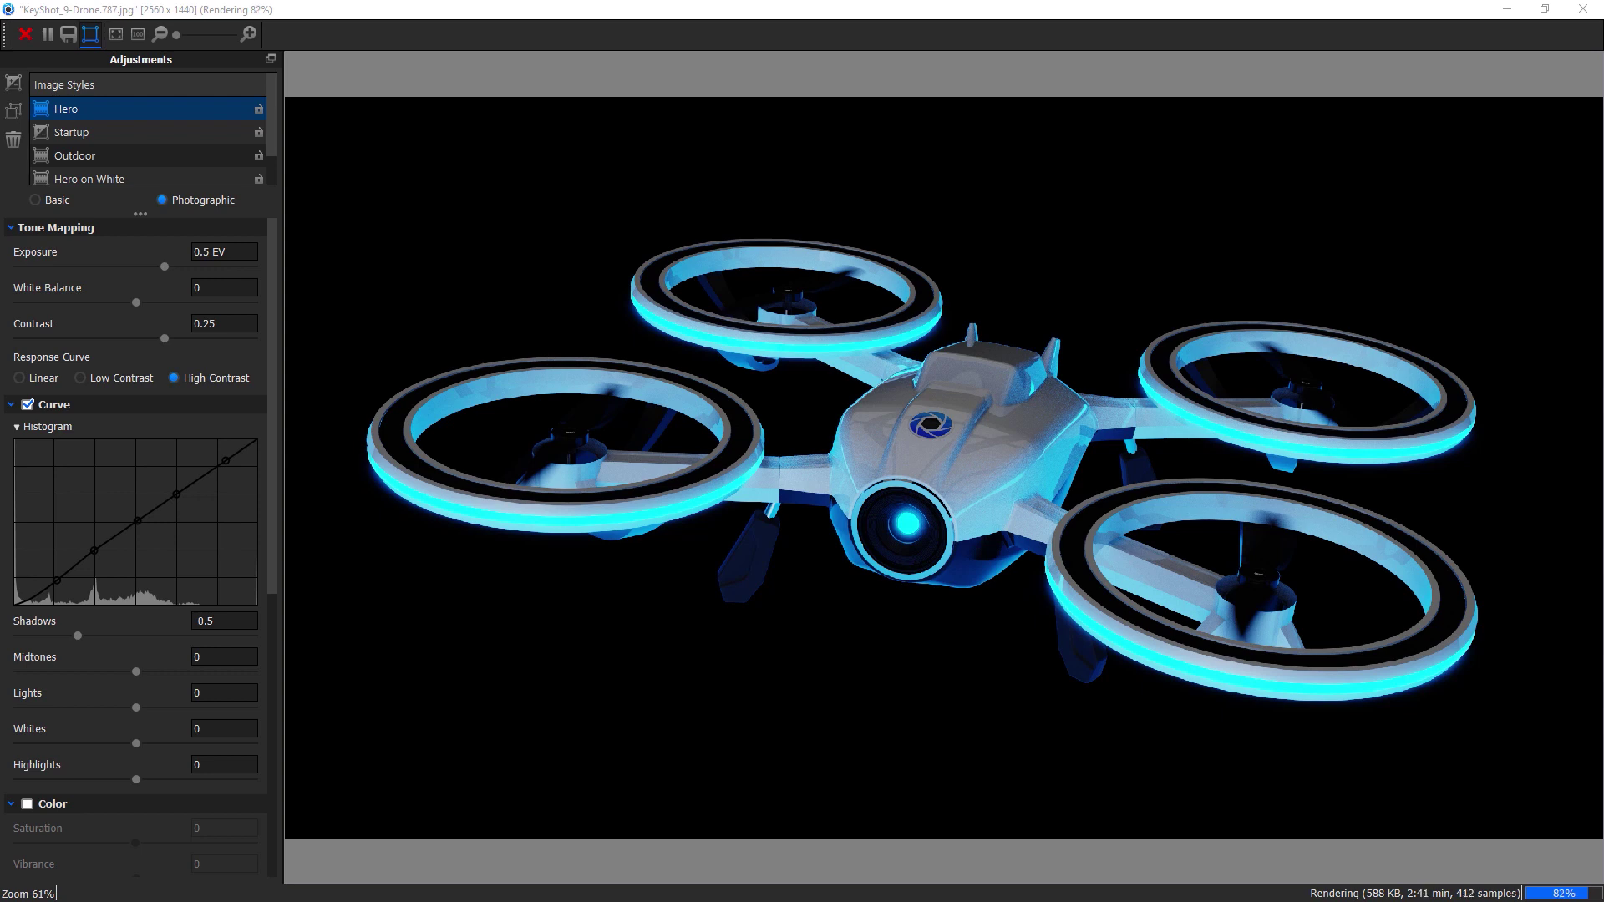
Zoom the drone render to 100% and pan around to inspect the drone body
{"action": "scroll", "coordinate": [994, 419], "scroll_direction": "up", "scroll_amount": 4}
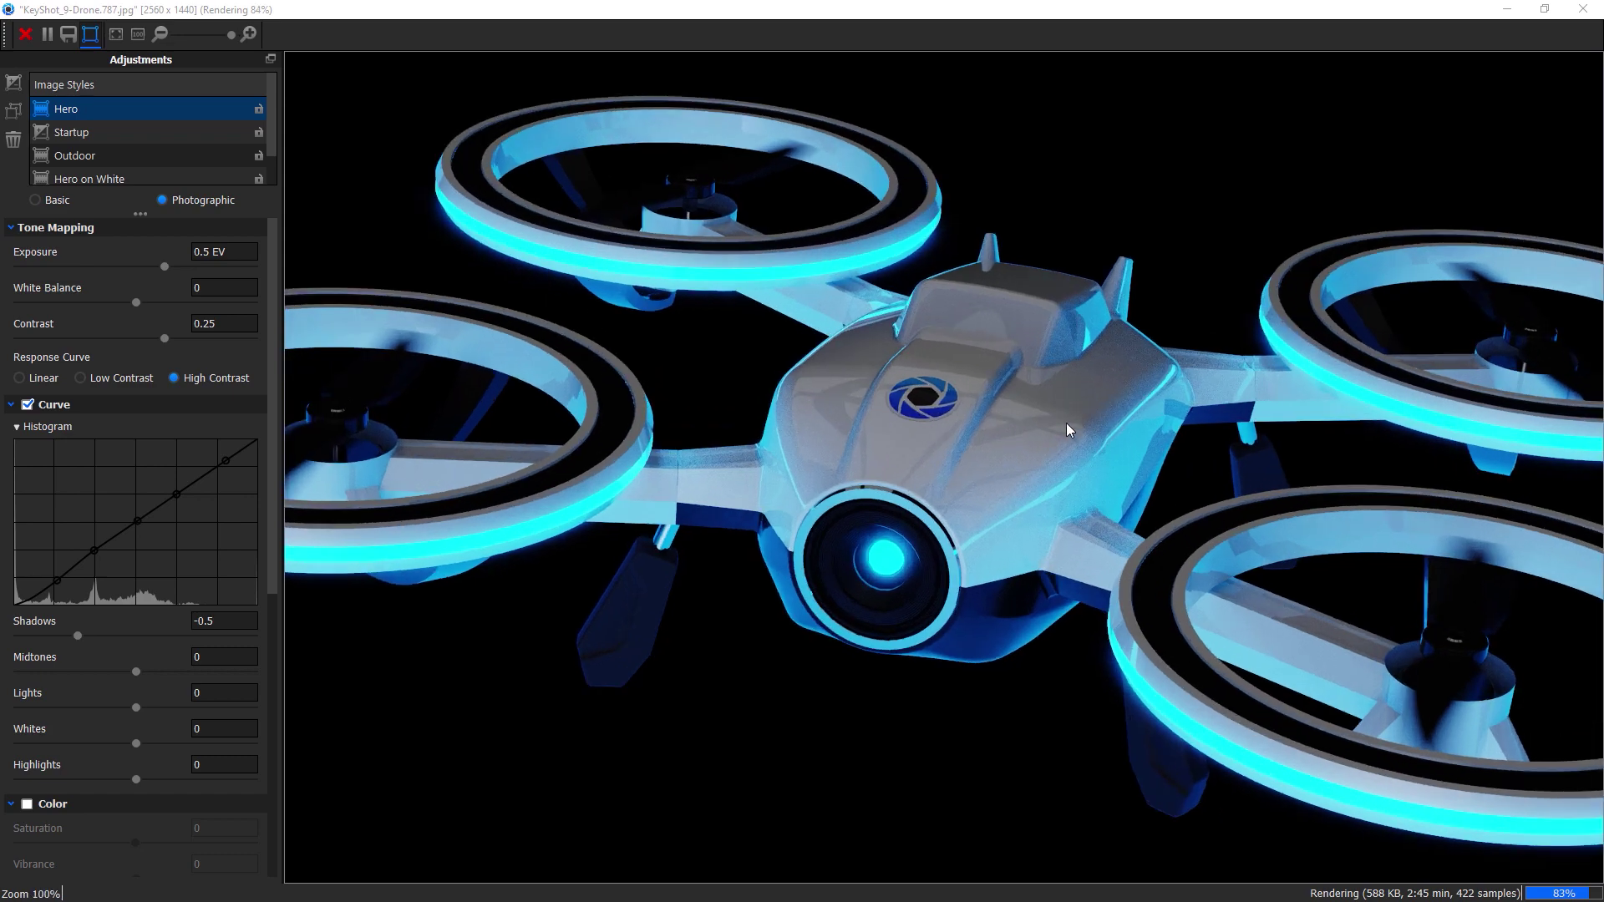
{"action": "left_click_drag", "start_coordinate": [1030, 436], "coordinate": [892, 377]}
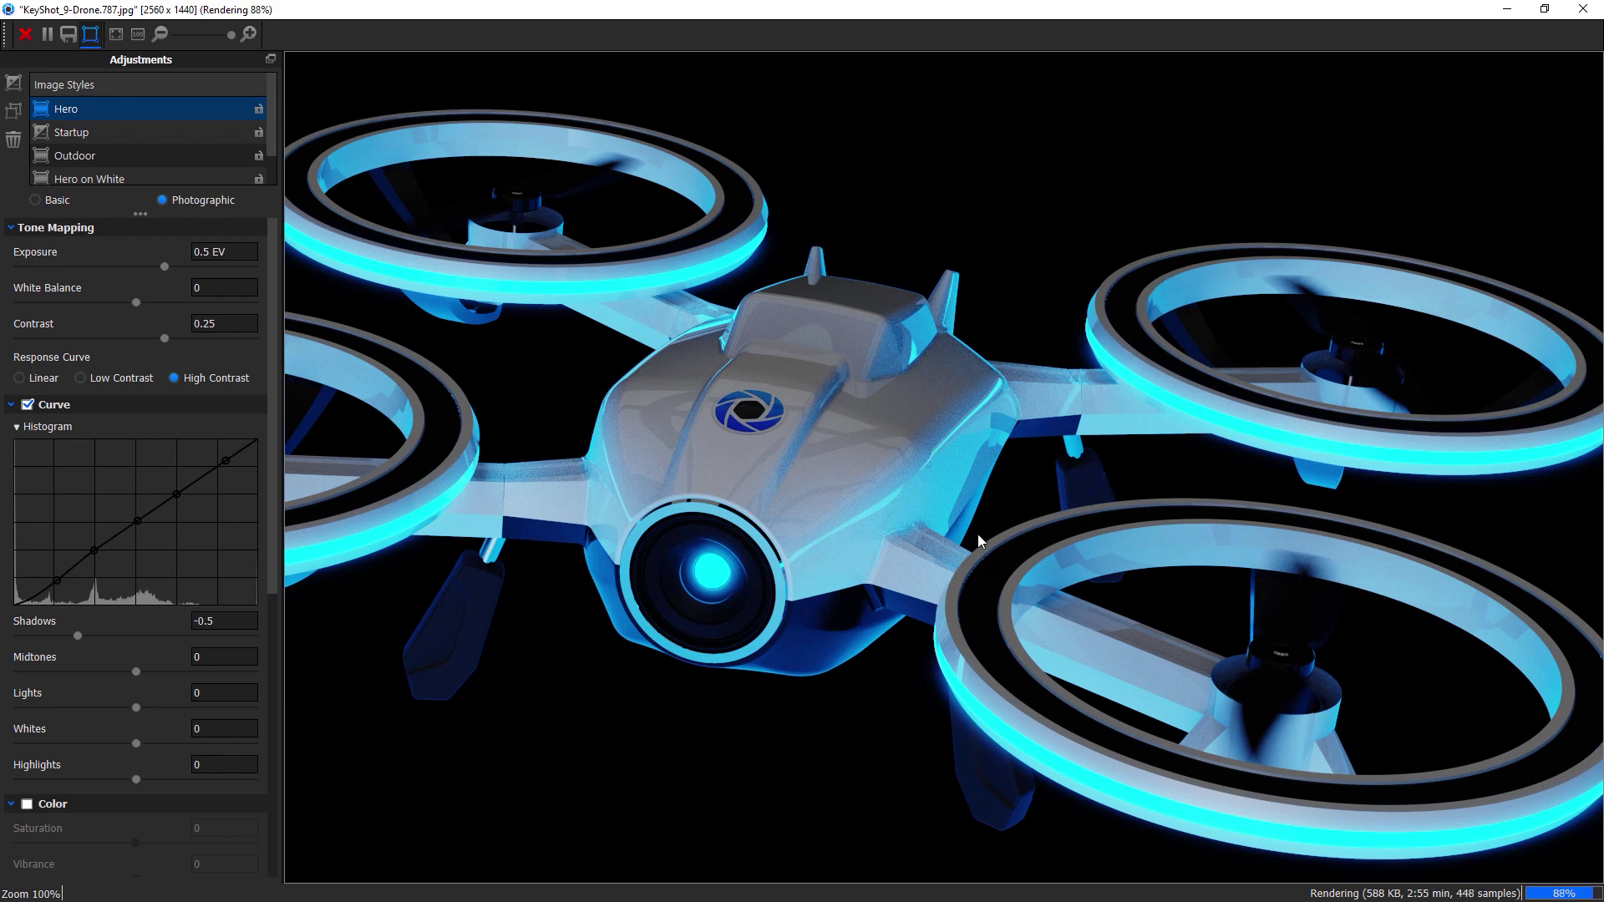
{"action": "left_click_drag", "start_coordinate": [810, 488], "coordinate": [837, 426]}
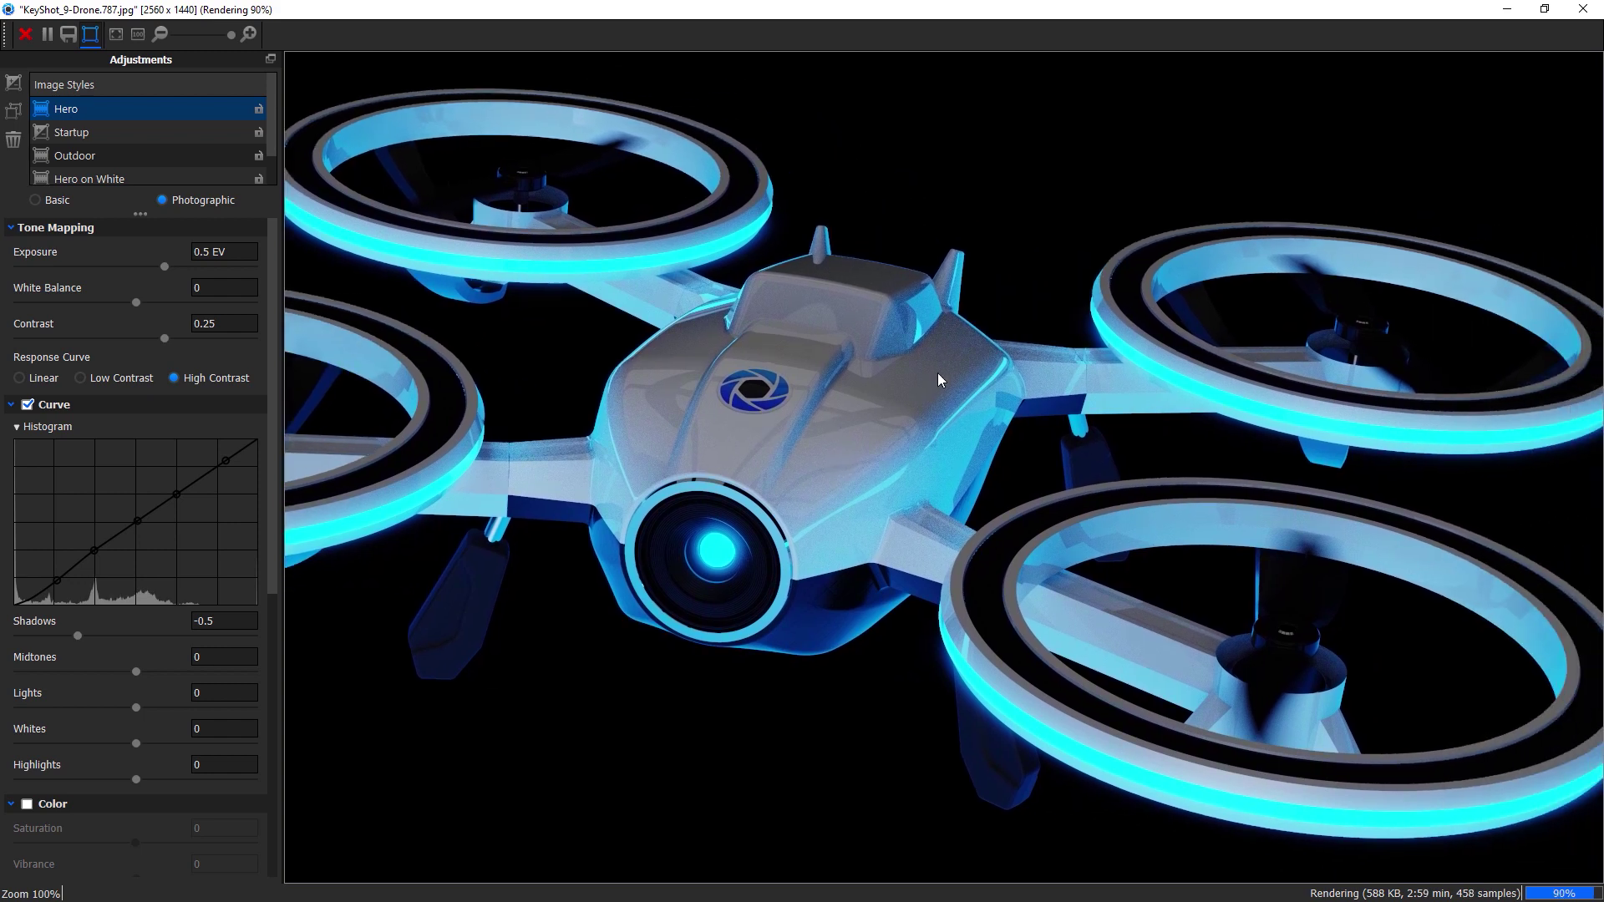
Scroll the Adjustments panel down and turn on Denoise
{"action": "scroll", "coordinate": [870, 394], "scroll_direction": "down", "scroll_amount": 1}
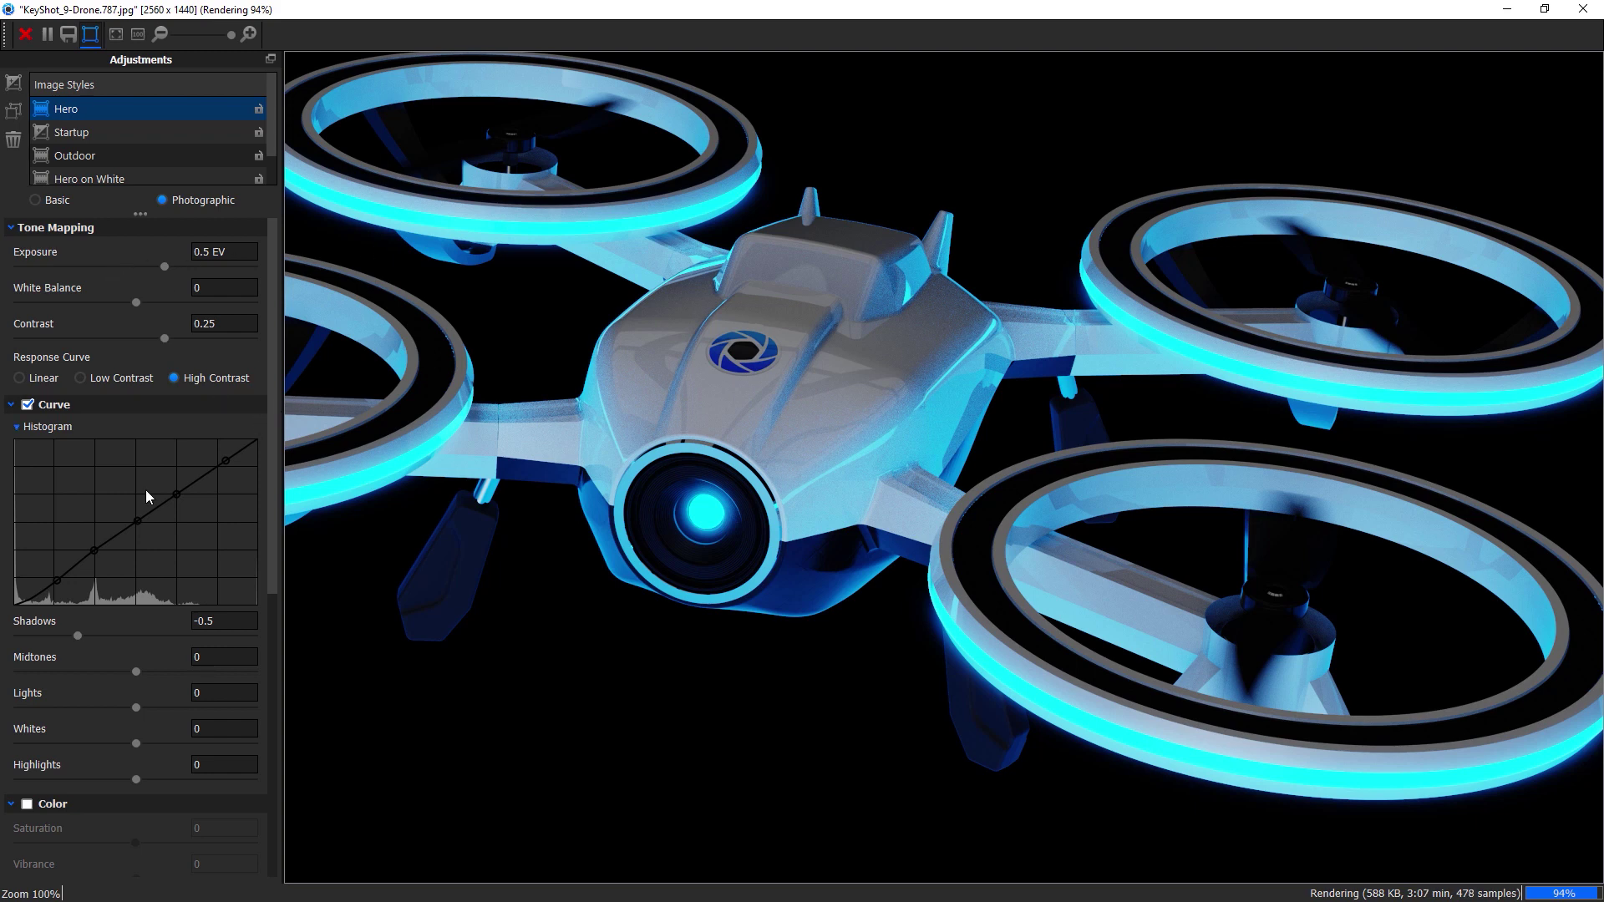
{"action": "scroll", "coordinate": [142, 646], "scroll_direction": "down", "scroll_amount": 3}
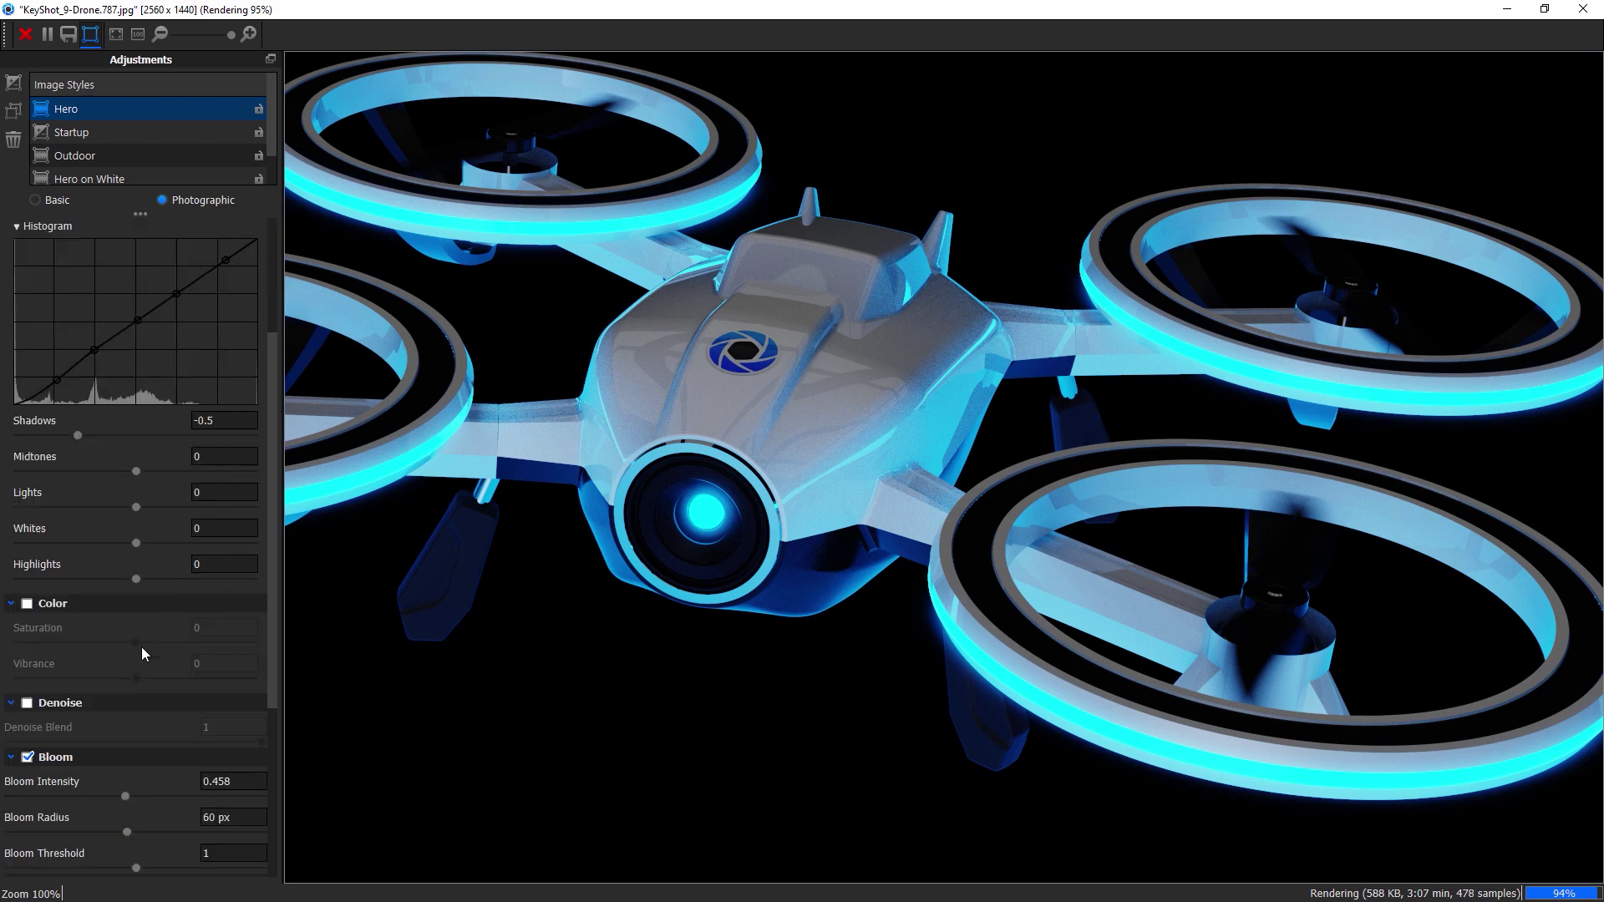
{"action": "left_click", "coordinate": [27, 703]}
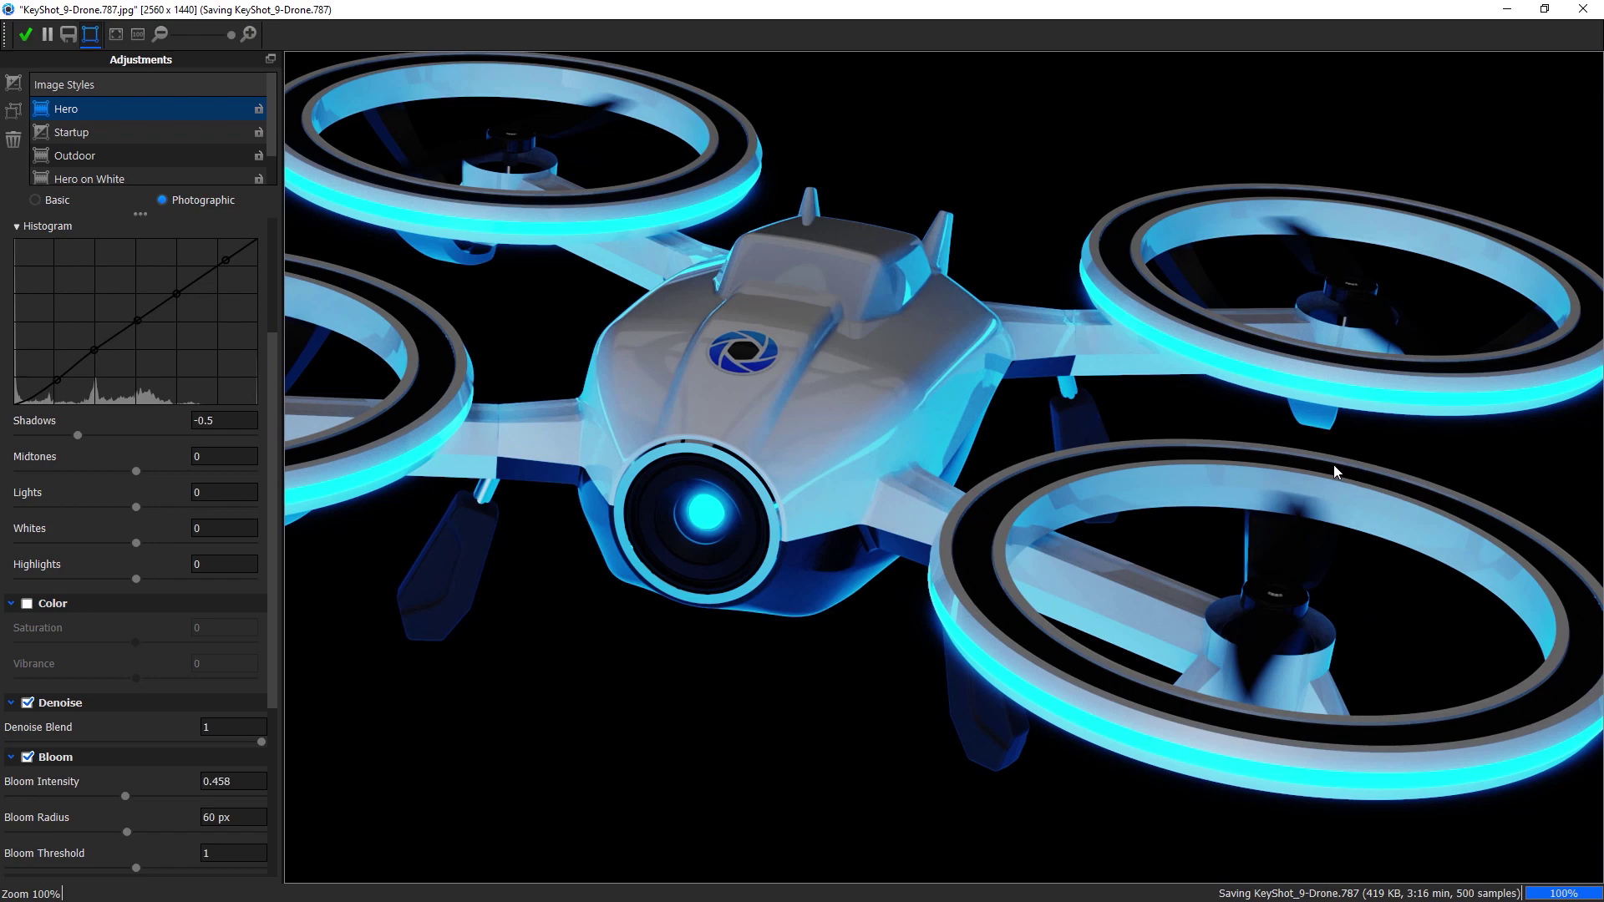
Finish the 500-sample drone render and keep its denoise adjustment
{"action": "left_click", "coordinate": [24, 34]}
Save the adjusted render as KeyShot_9-Drone.787.jpg and close the Render dialog
{"action": "left_click", "coordinate": [937, 469]}
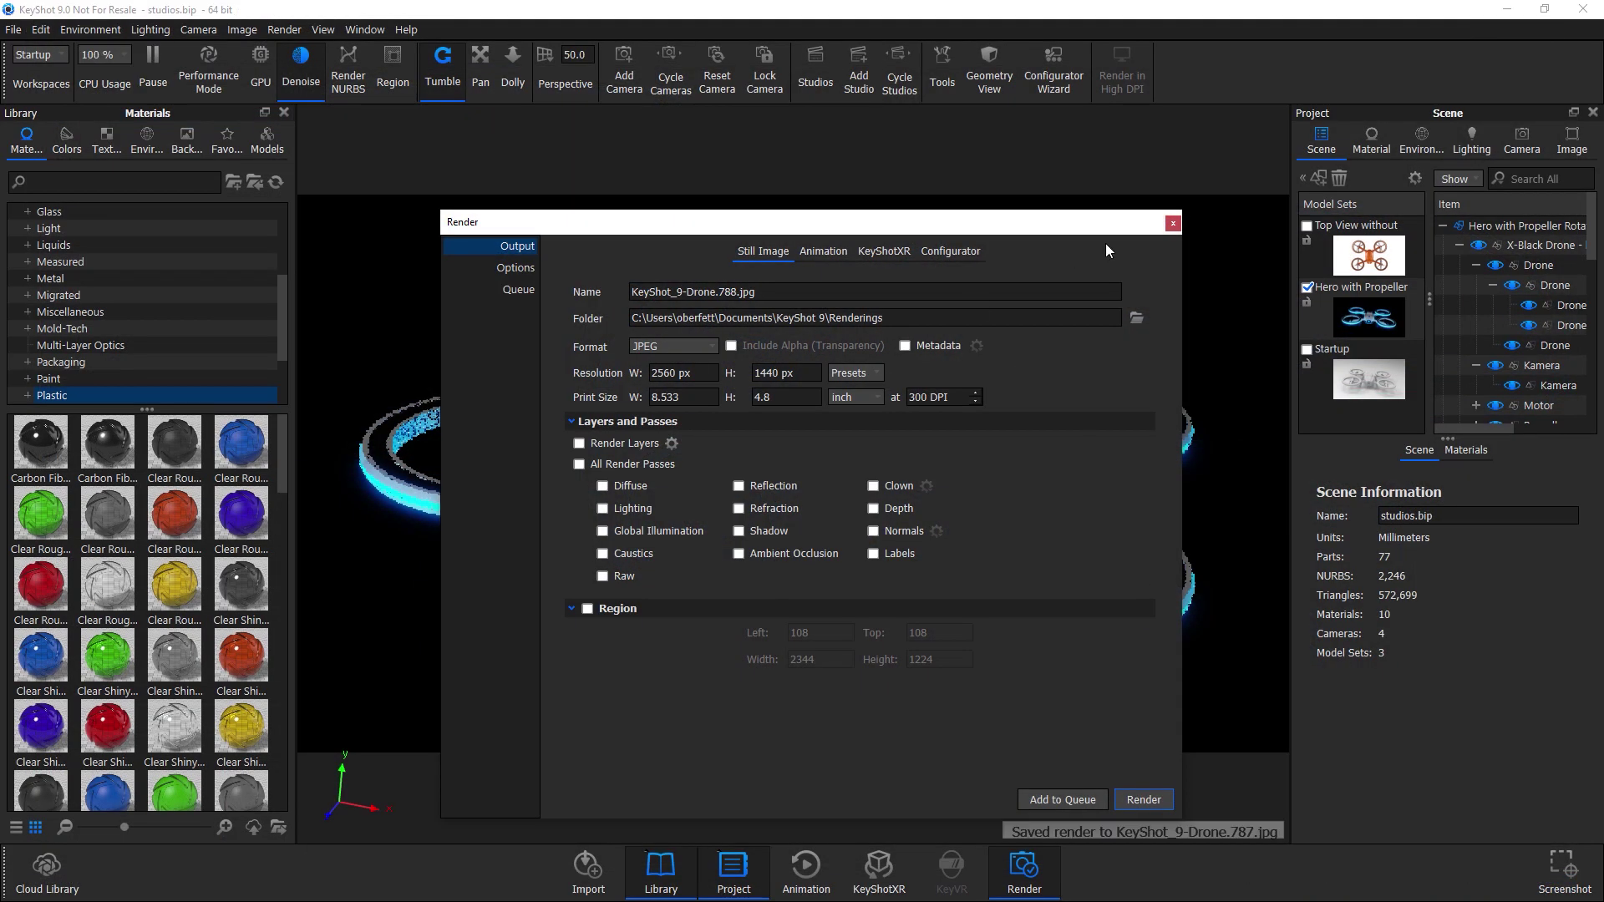
{"action": "left_click", "coordinate": [1172, 223]}
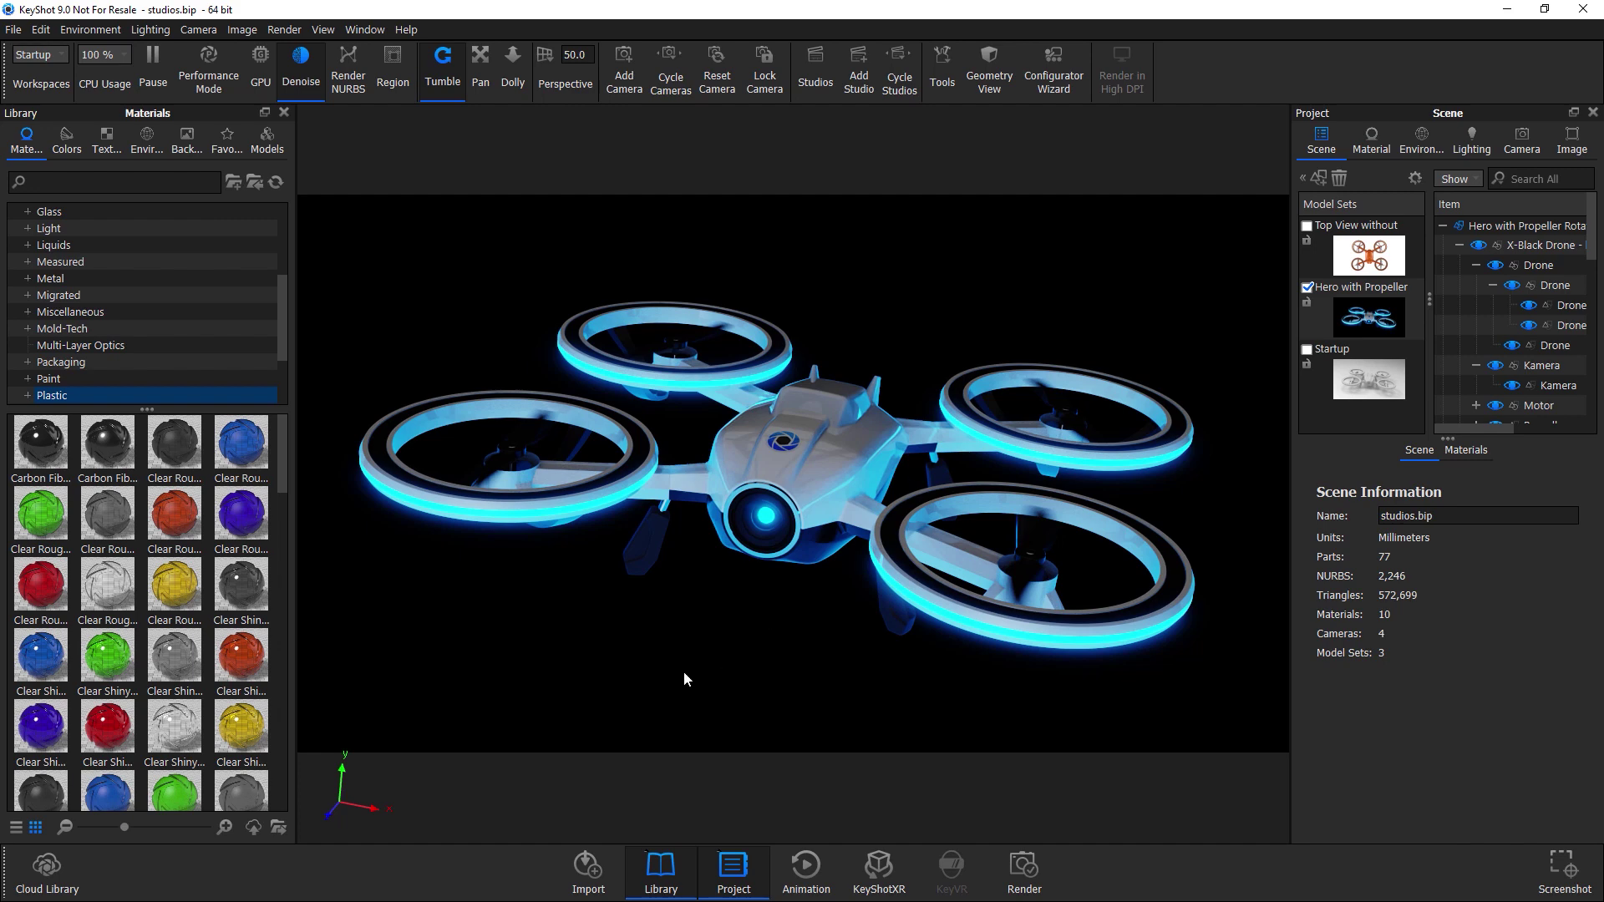
{"action": "left_click", "coordinate": [283, 31]}
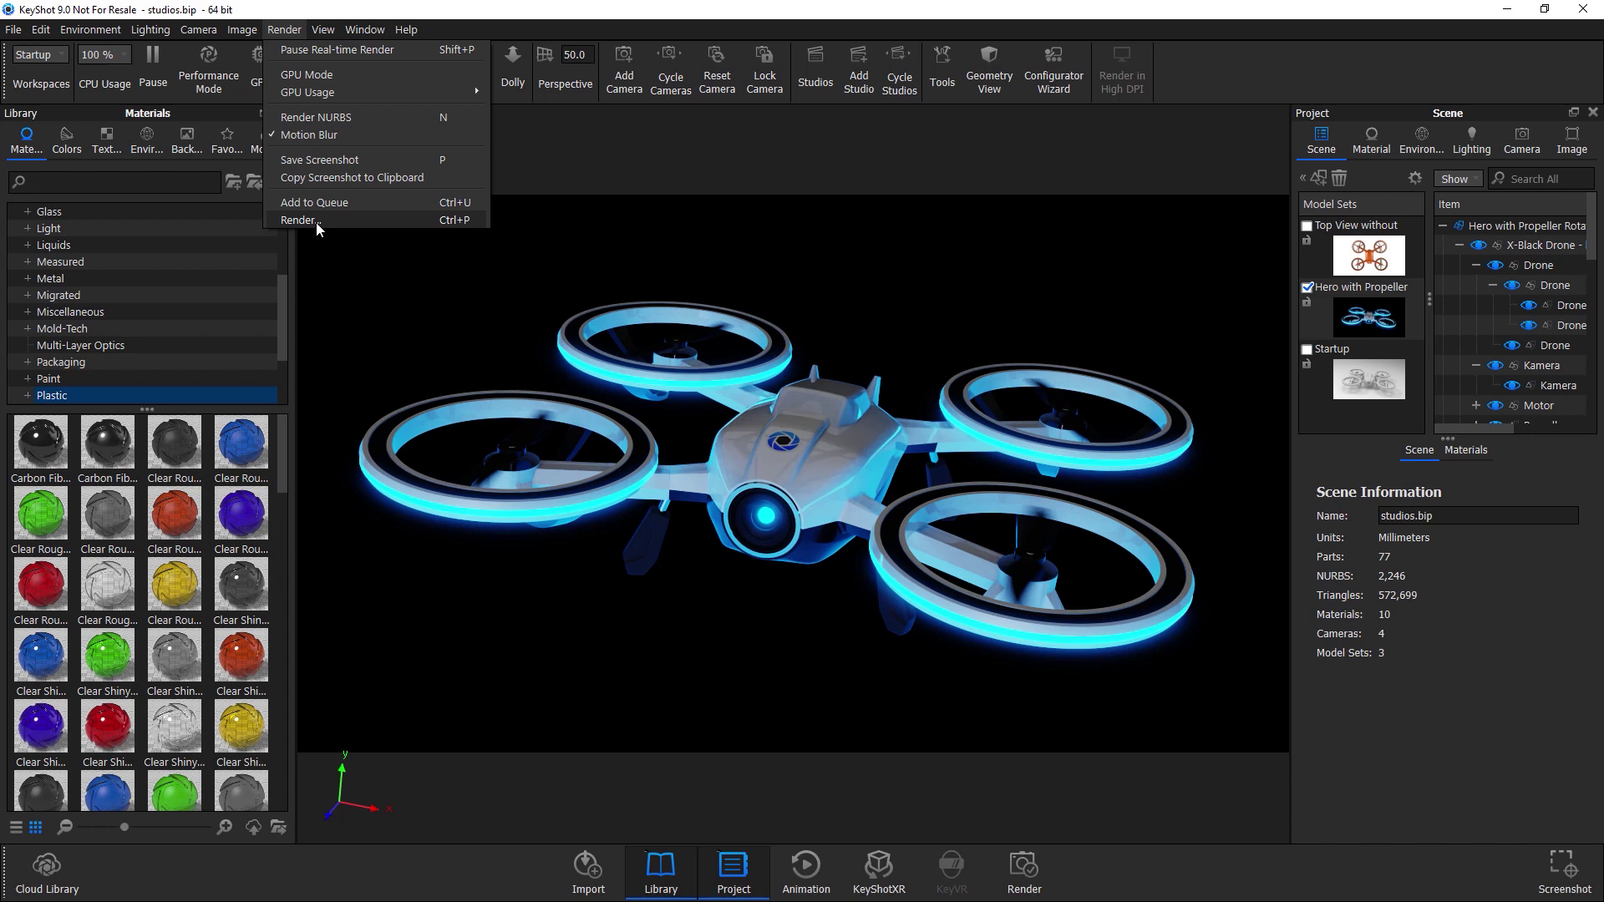
{"action": "left_click", "coordinate": [653, 192]}
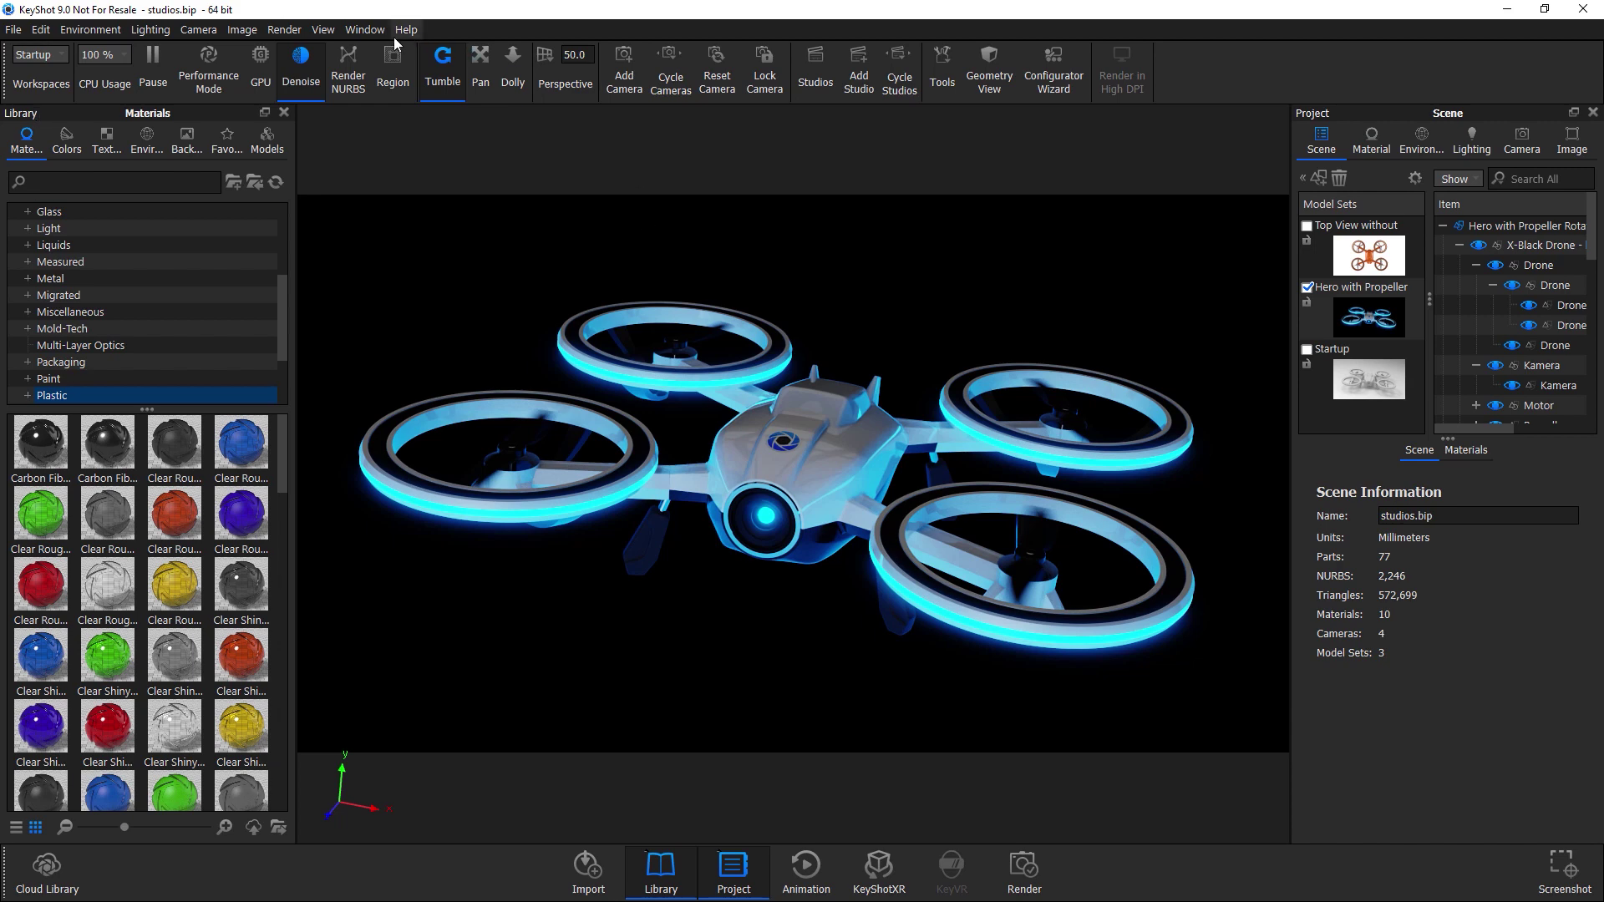
Turn denoise off, switch to GPU, and start a 2560 x 1440 render of KeyShot_9-Drone.788.jpg
{"action": "left_click", "coordinate": [314, 77]}
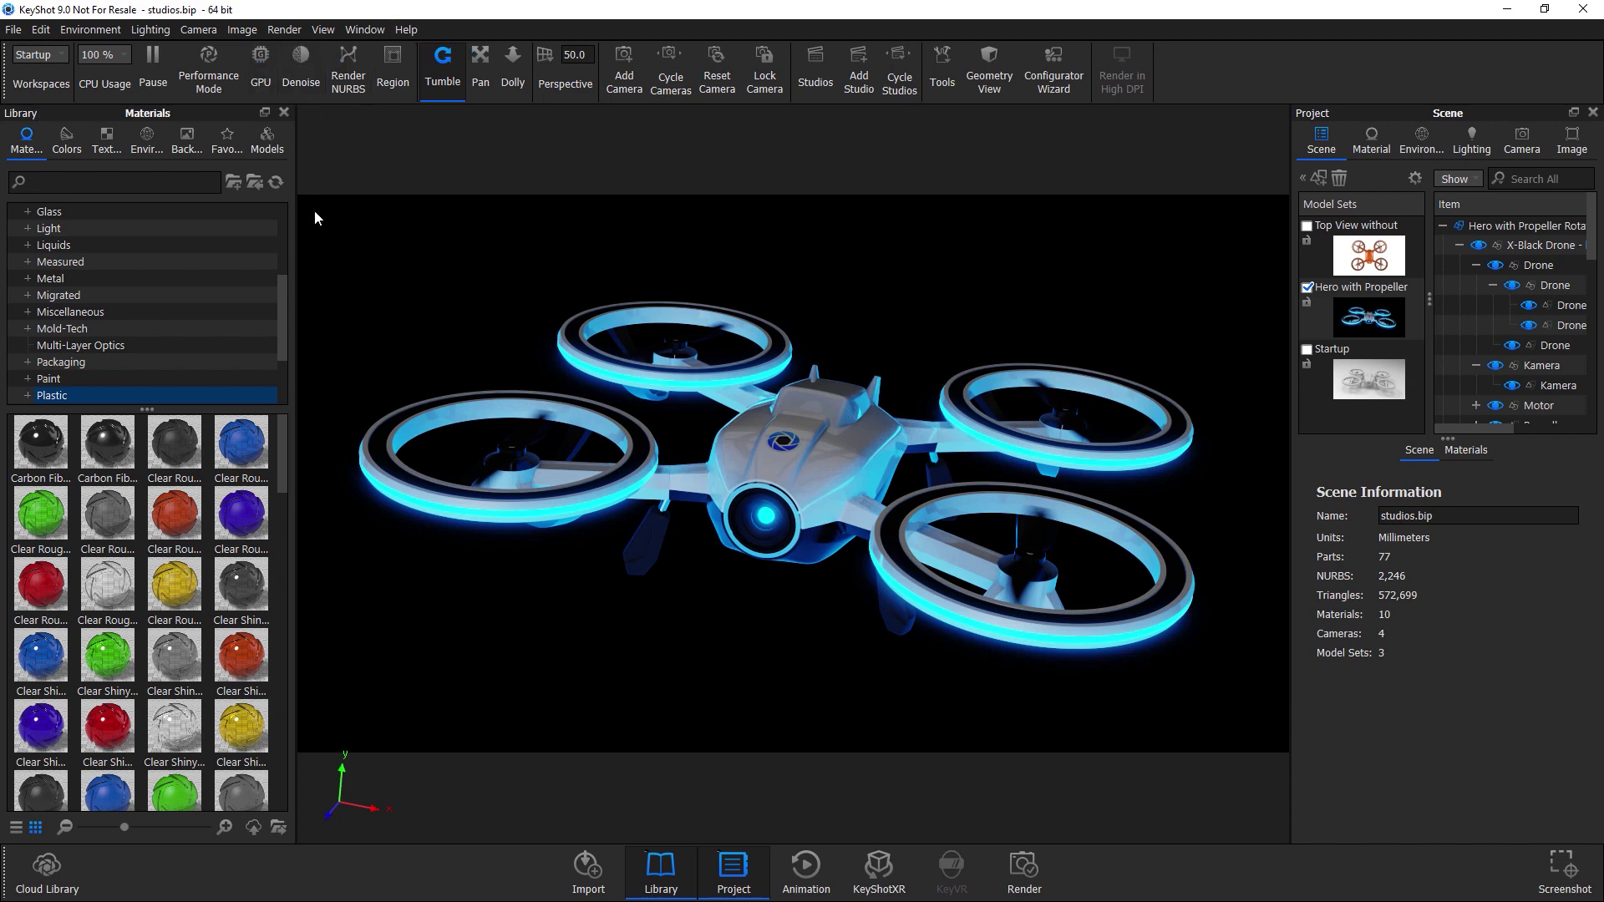
{"action": "left_click", "coordinate": [261, 58]}
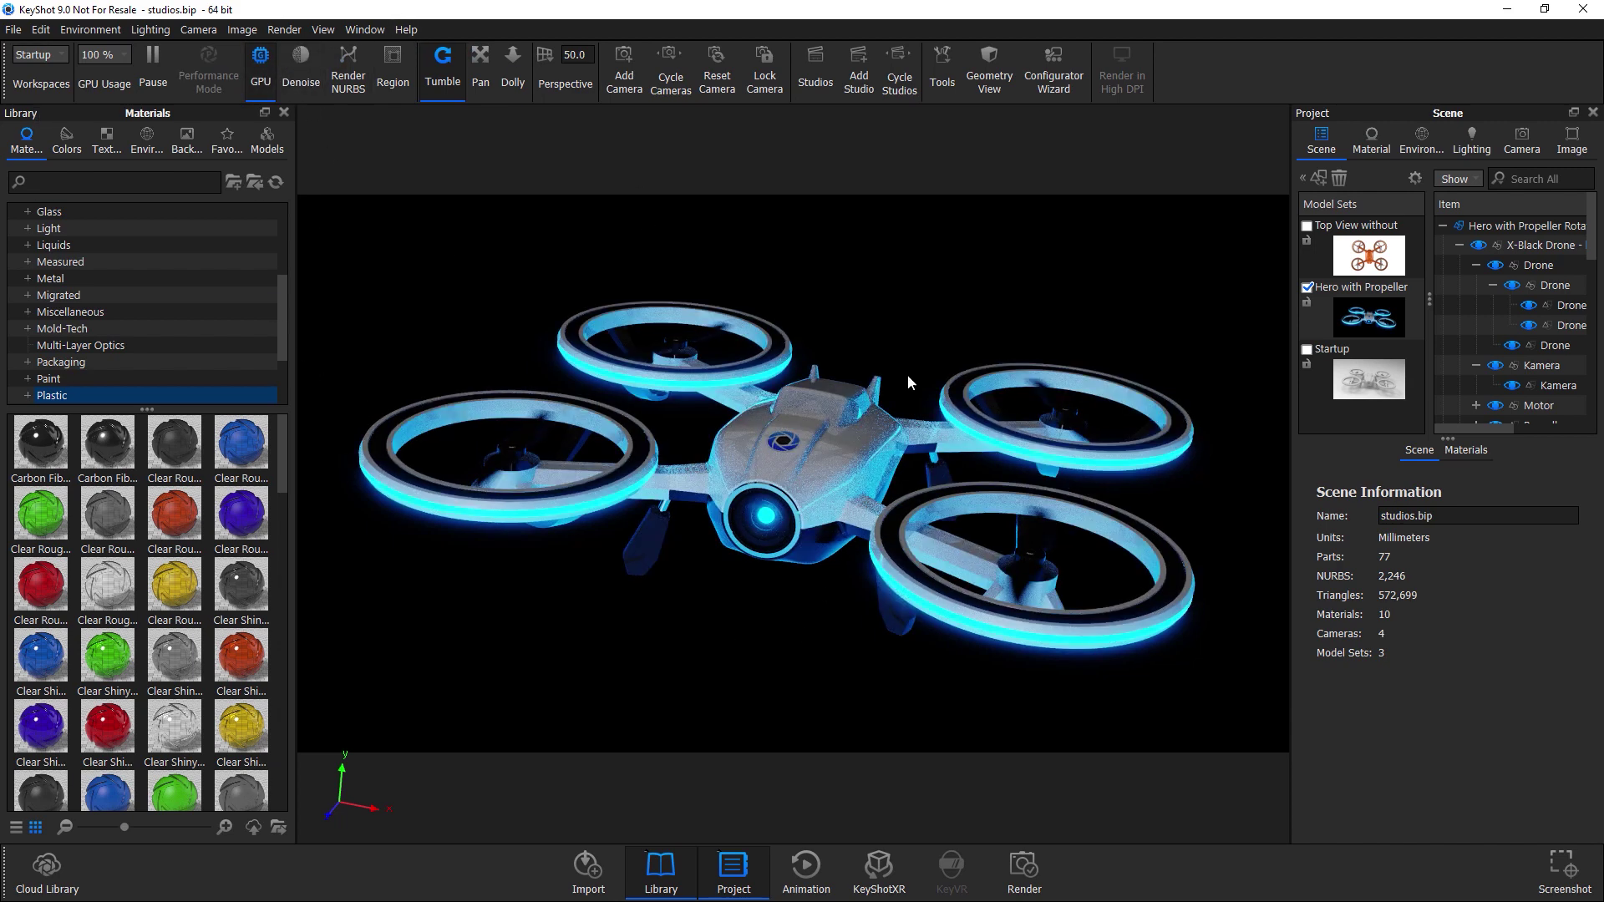
{"action": "left_click", "coordinate": [284, 29]}
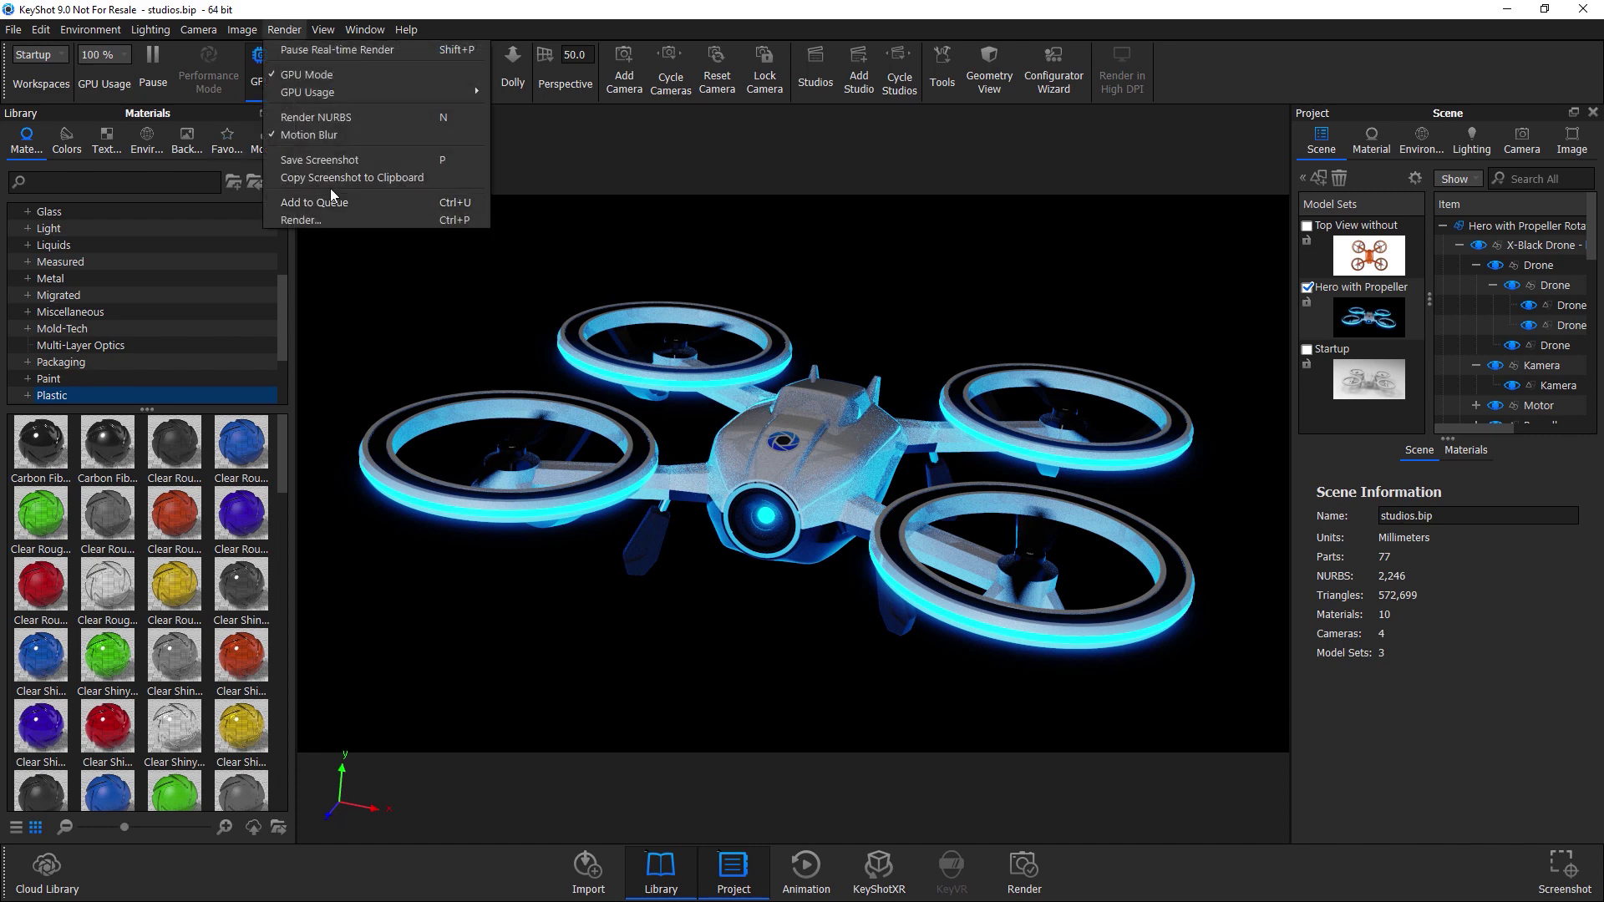
{"action": "left_click", "coordinate": [301, 219]}
{"action": "left_click", "coordinate": [516, 293]}
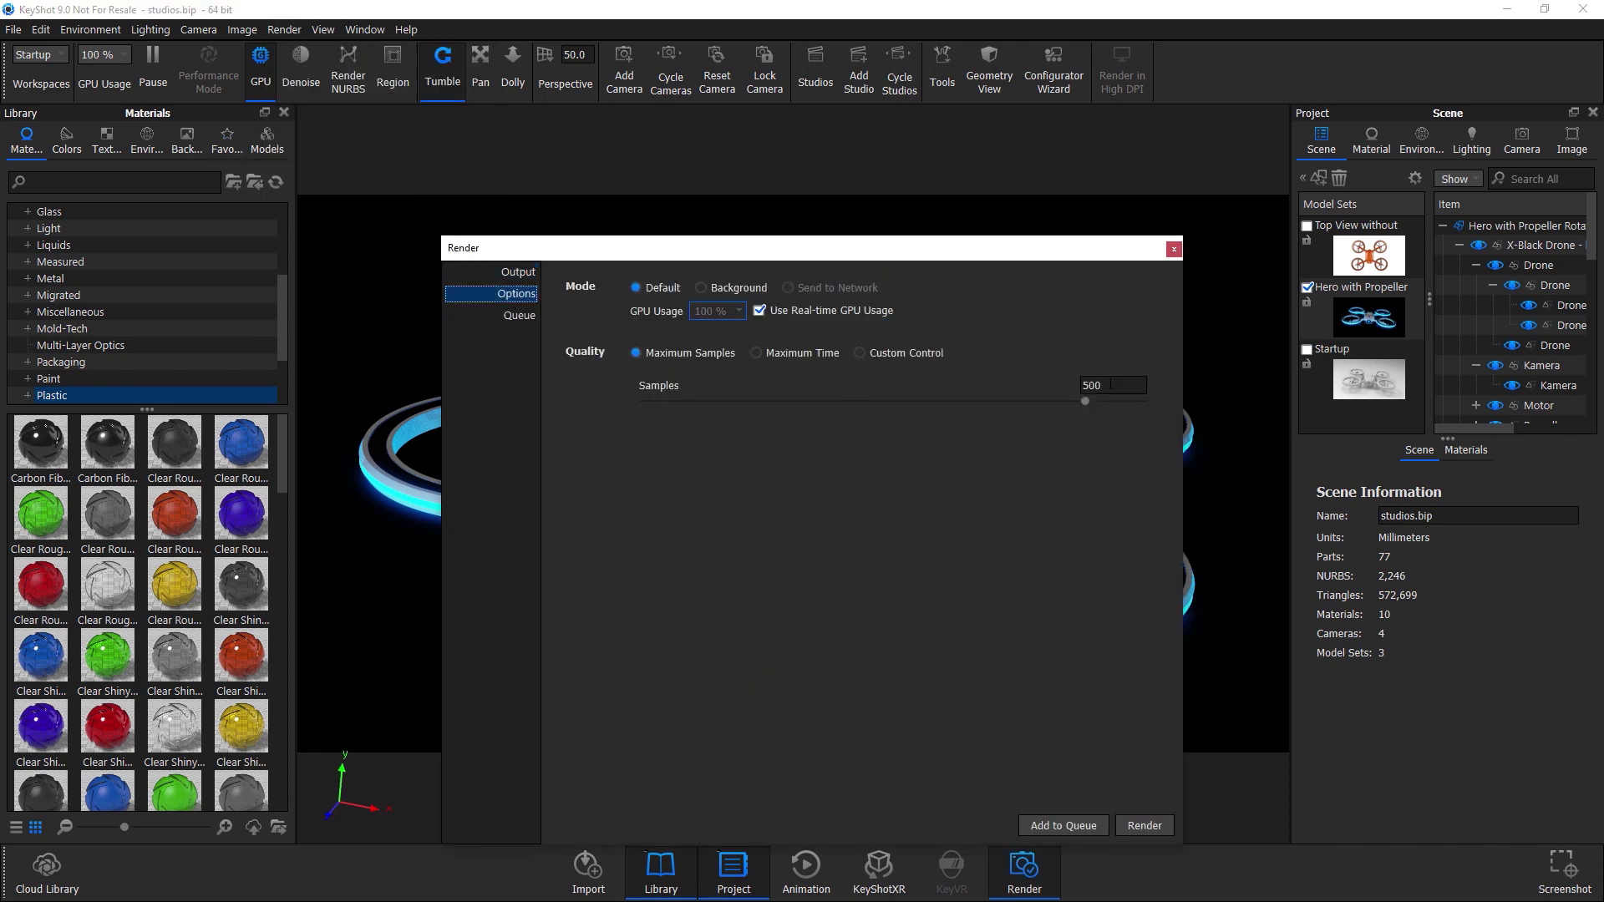
{"action": "left_click", "coordinate": [516, 272]}
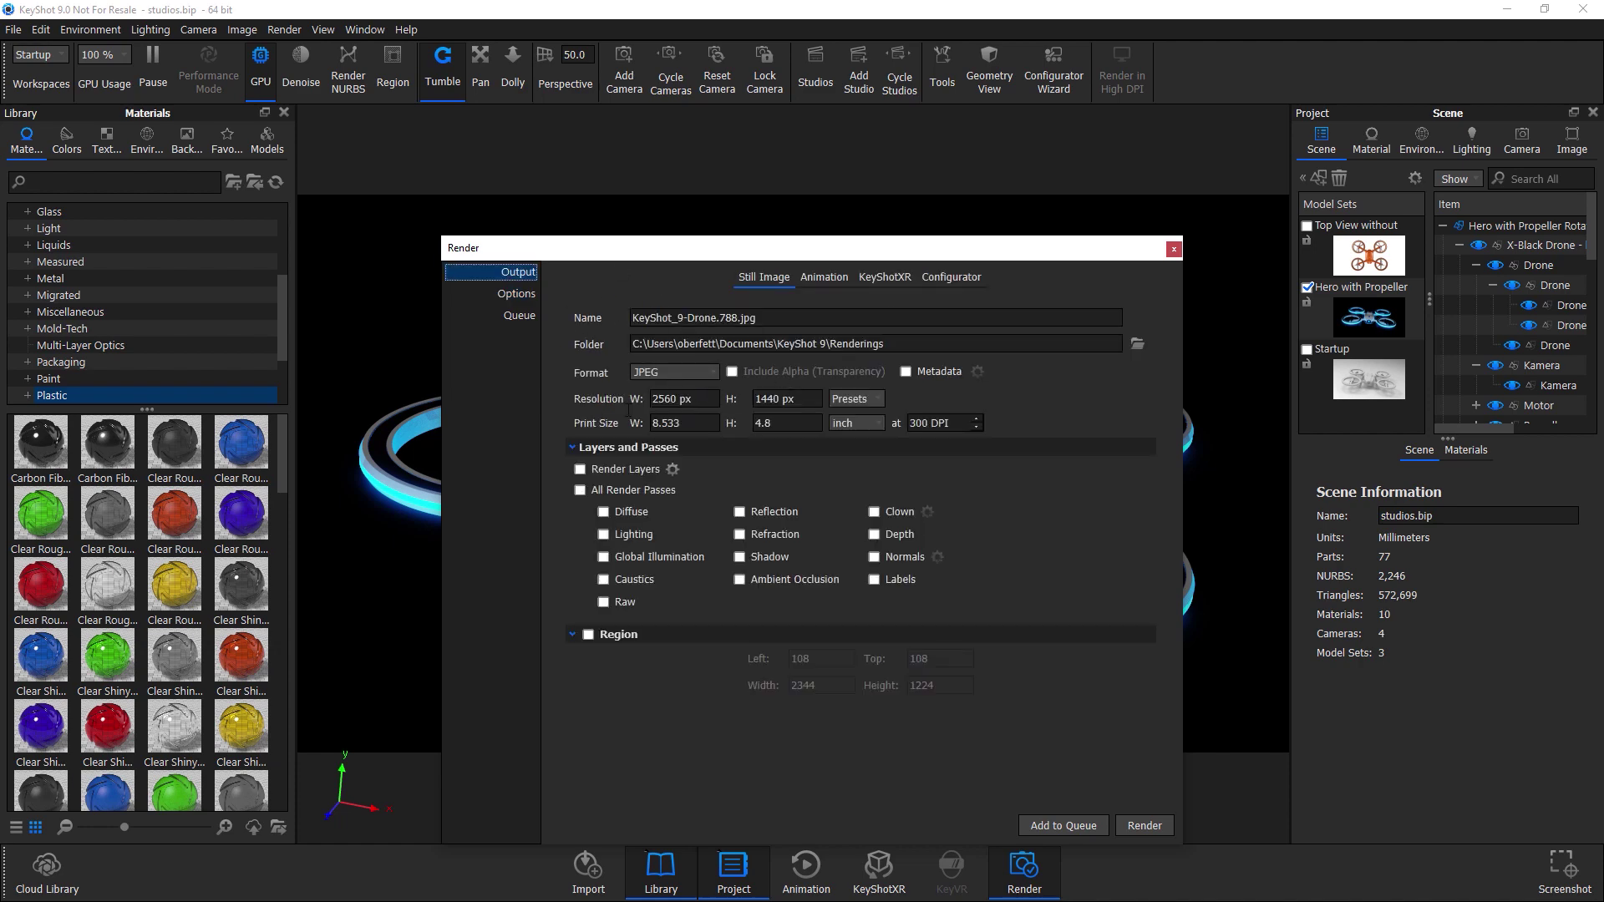
{"action": "left_click", "coordinate": [1136, 824]}
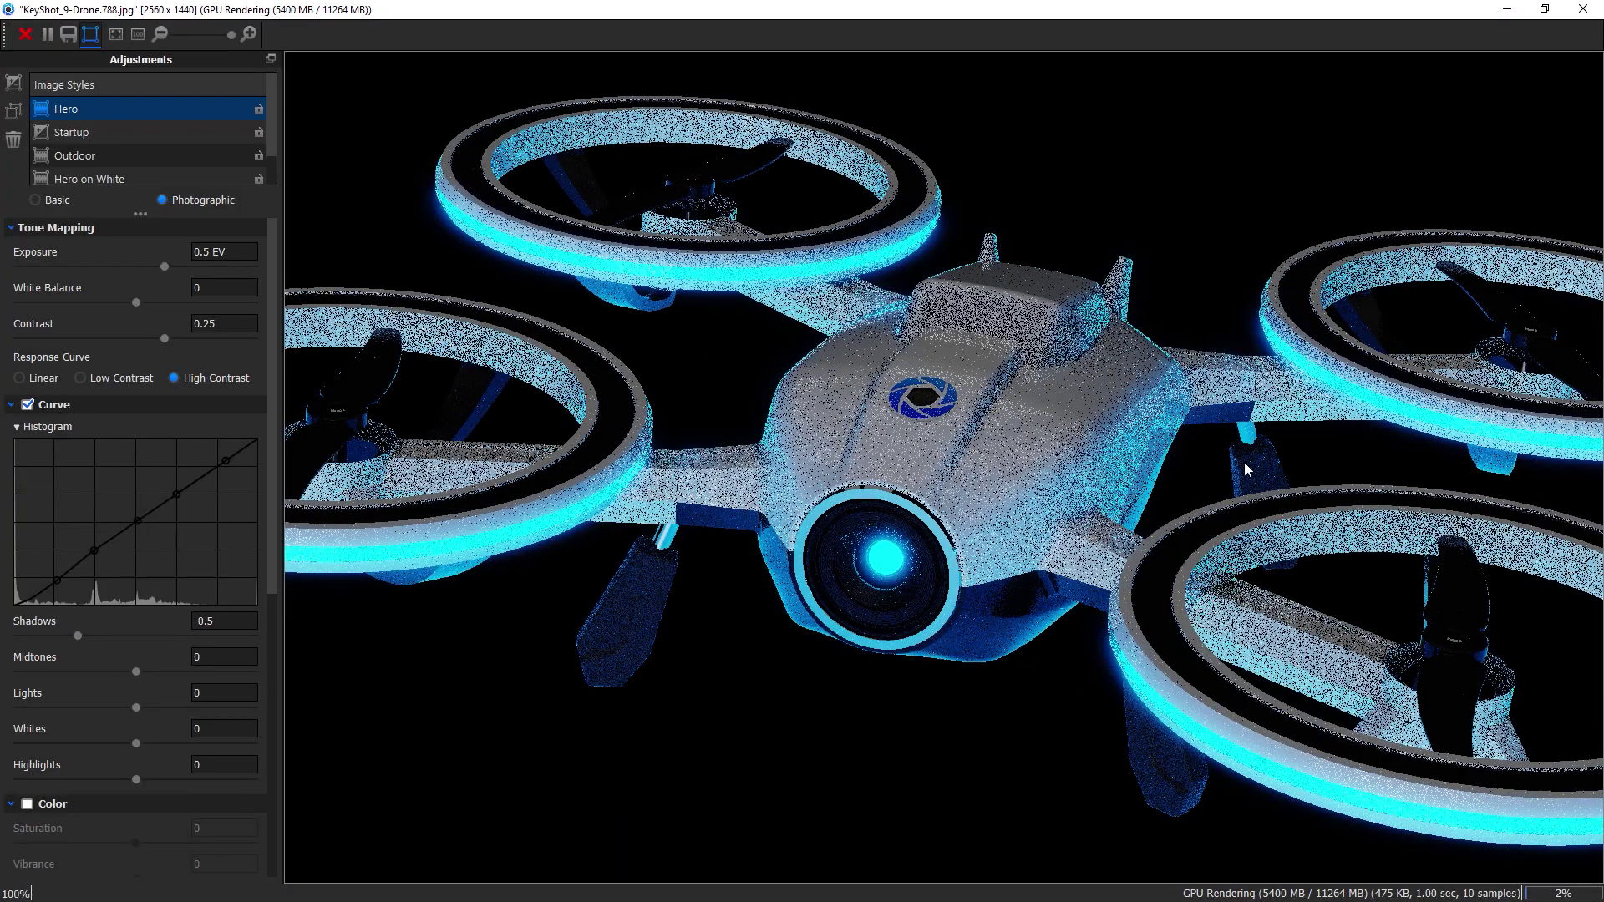
Zoom the GPU drone render out to fit the window while it renders
{"action": "scroll", "coordinate": [1086, 560], "scroll_direction": "down", "scroll_amount": 3}
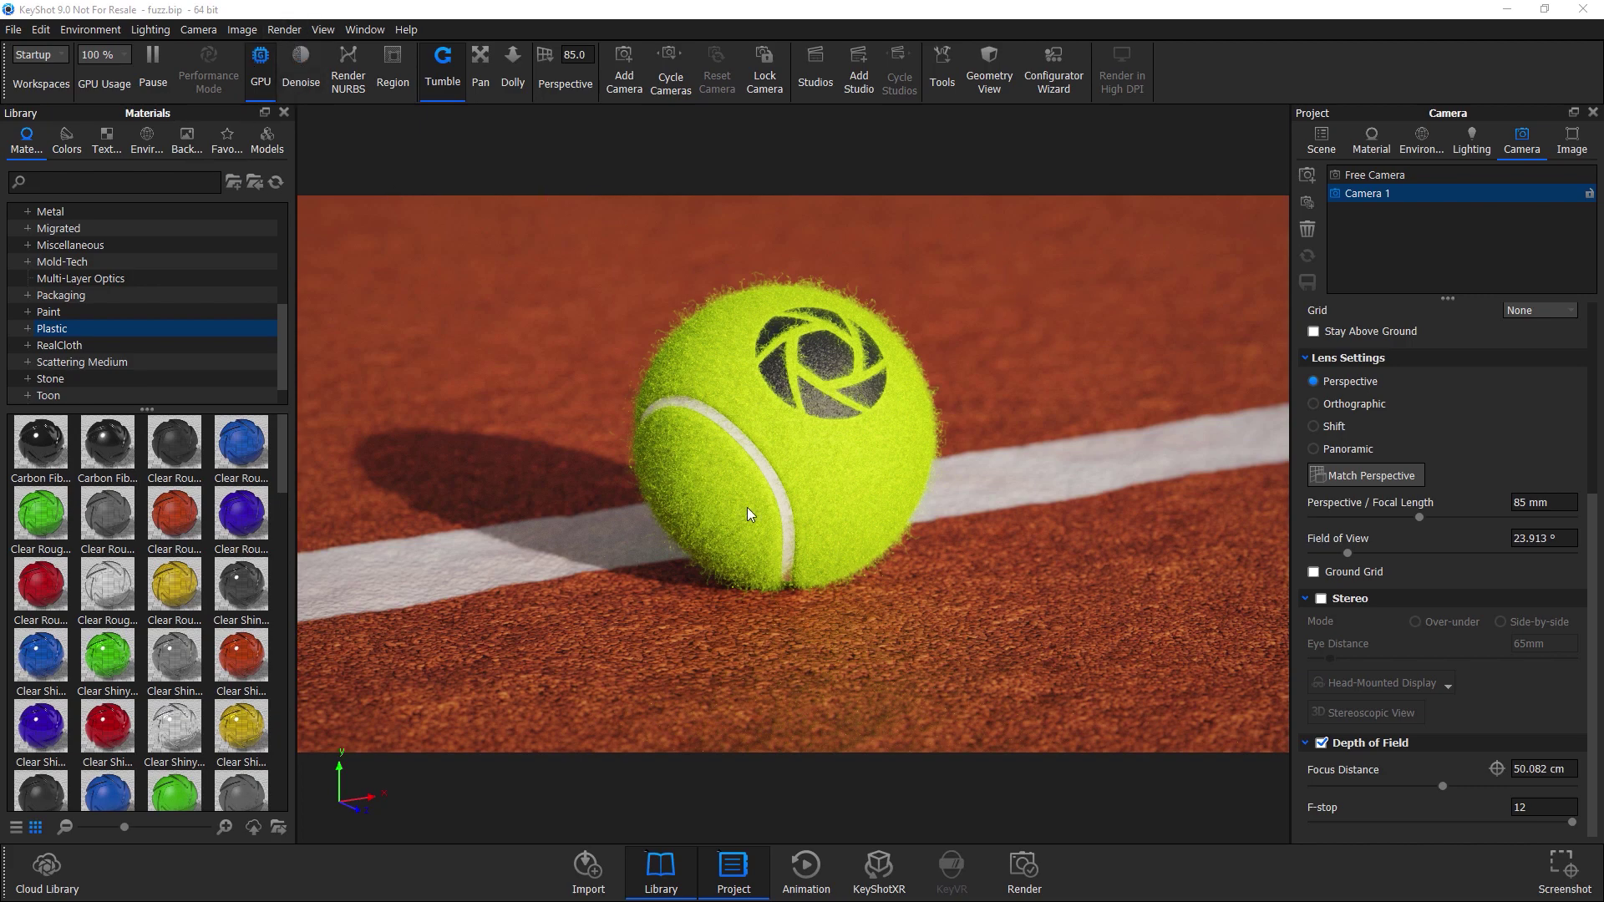
Tumble Camera 1 slightly around the tennis ball on the clay court
{"action": "mouse_move", "coordinate": [748, 512]}
{"action": "left_mouse_down"}
{"action": "mouse_move", "coordinate": [810, 523]}
{"action": "mouse_move", "coordinate": [726, 502]}
{"action": "mouse_move", "coordinate": [743, 508]}
{"action": "left_mouse_up"}
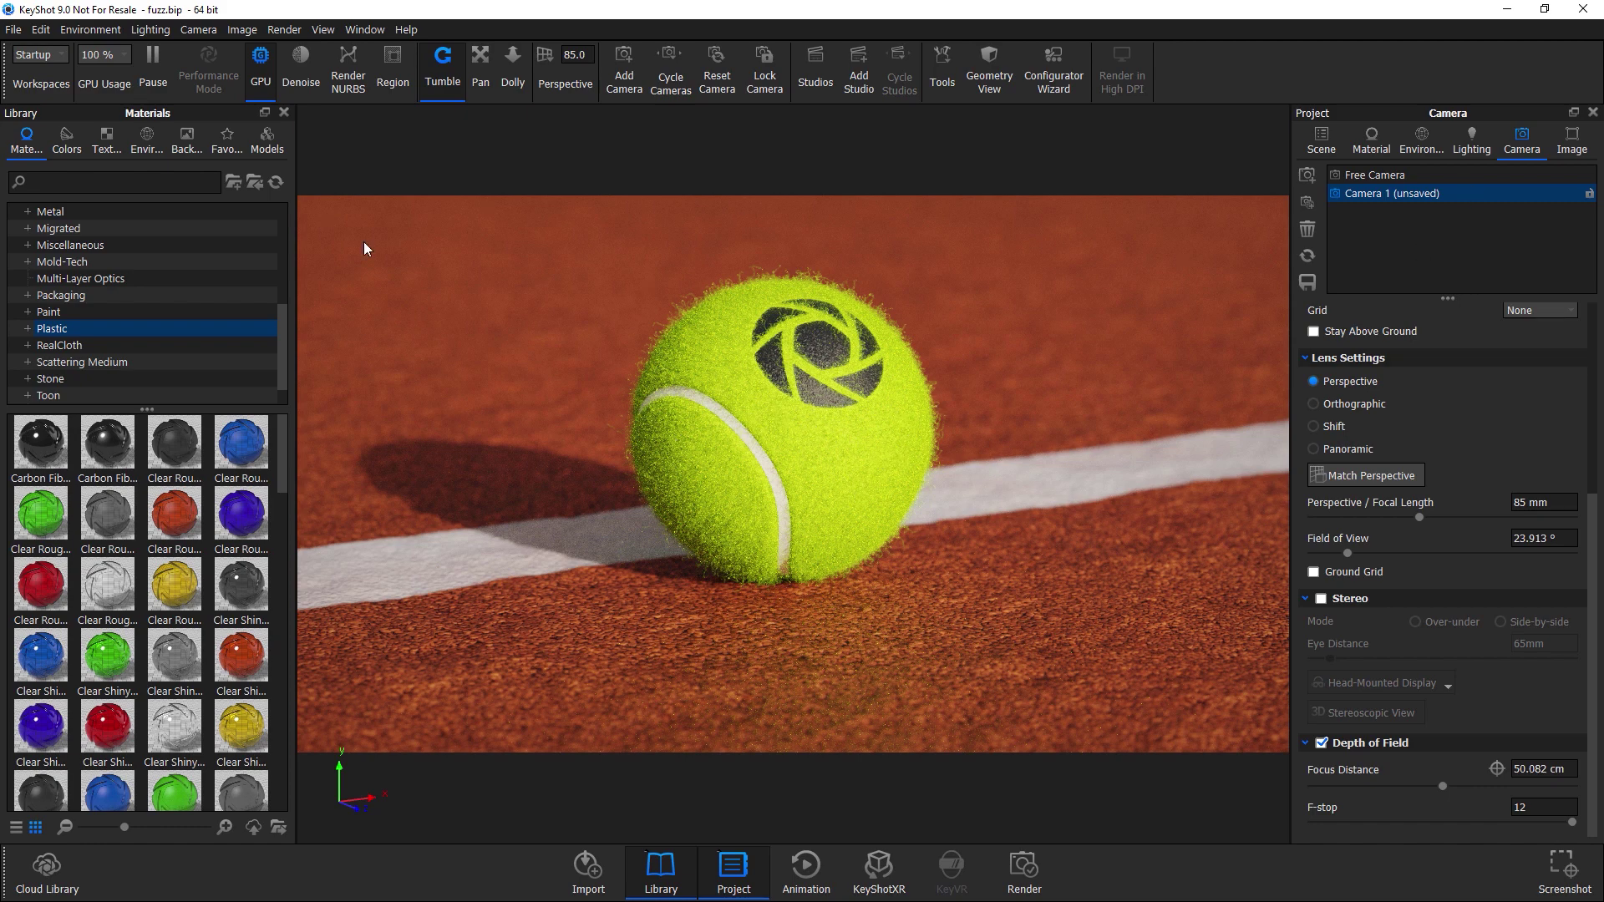
Set the render quality to Maximum Time of 30 seconds in the render settings
{"action": "left_click", "coordinate": [284, 29]}
{"action": "left_click", "coordinate": [299, 219]}
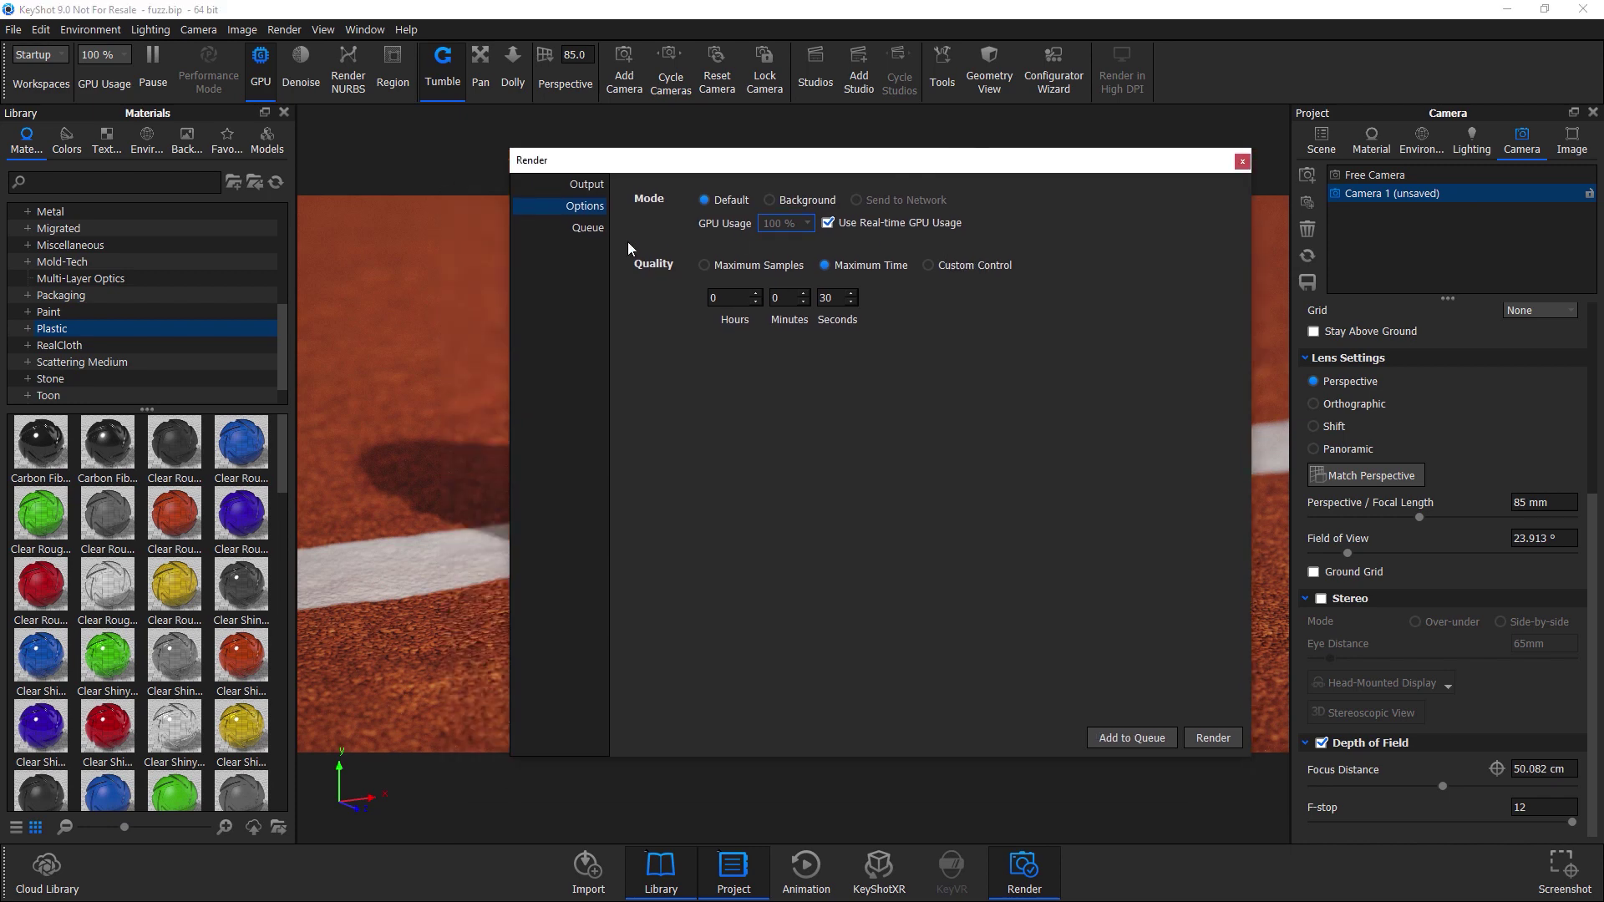
{"action": "left_click", "coordinate": [587, 185]}
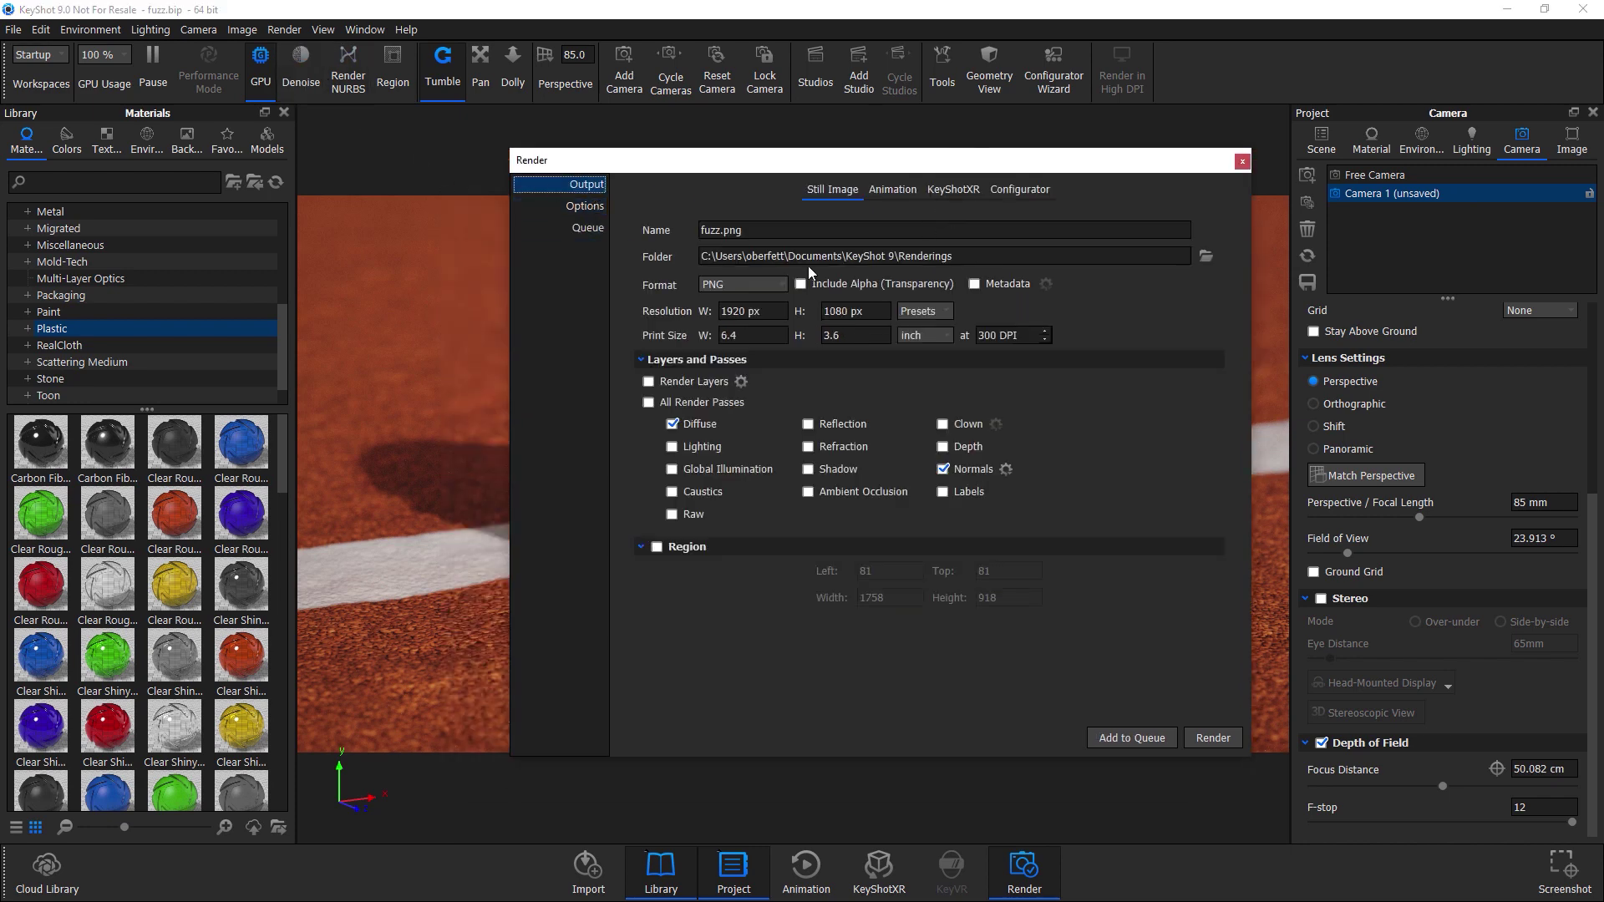
{"action": "left_click", "coordinate": [584, 205]}
{"action": "left_click", "coordinate": [995, 264]}
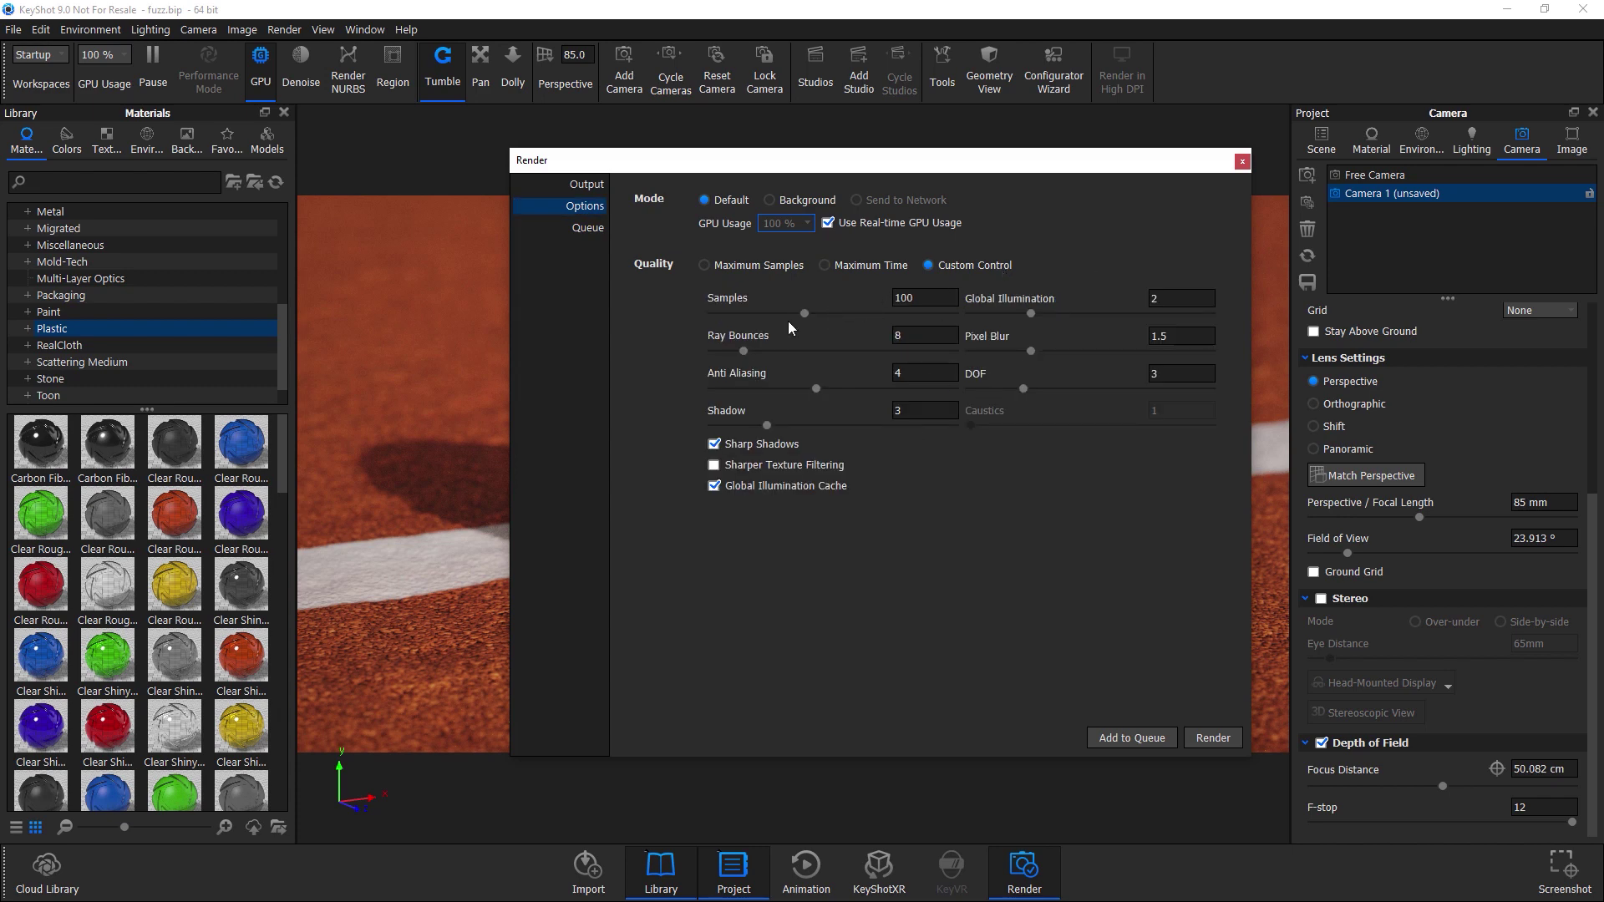
{"action": "left_click", "coordinate": [869, 266]}
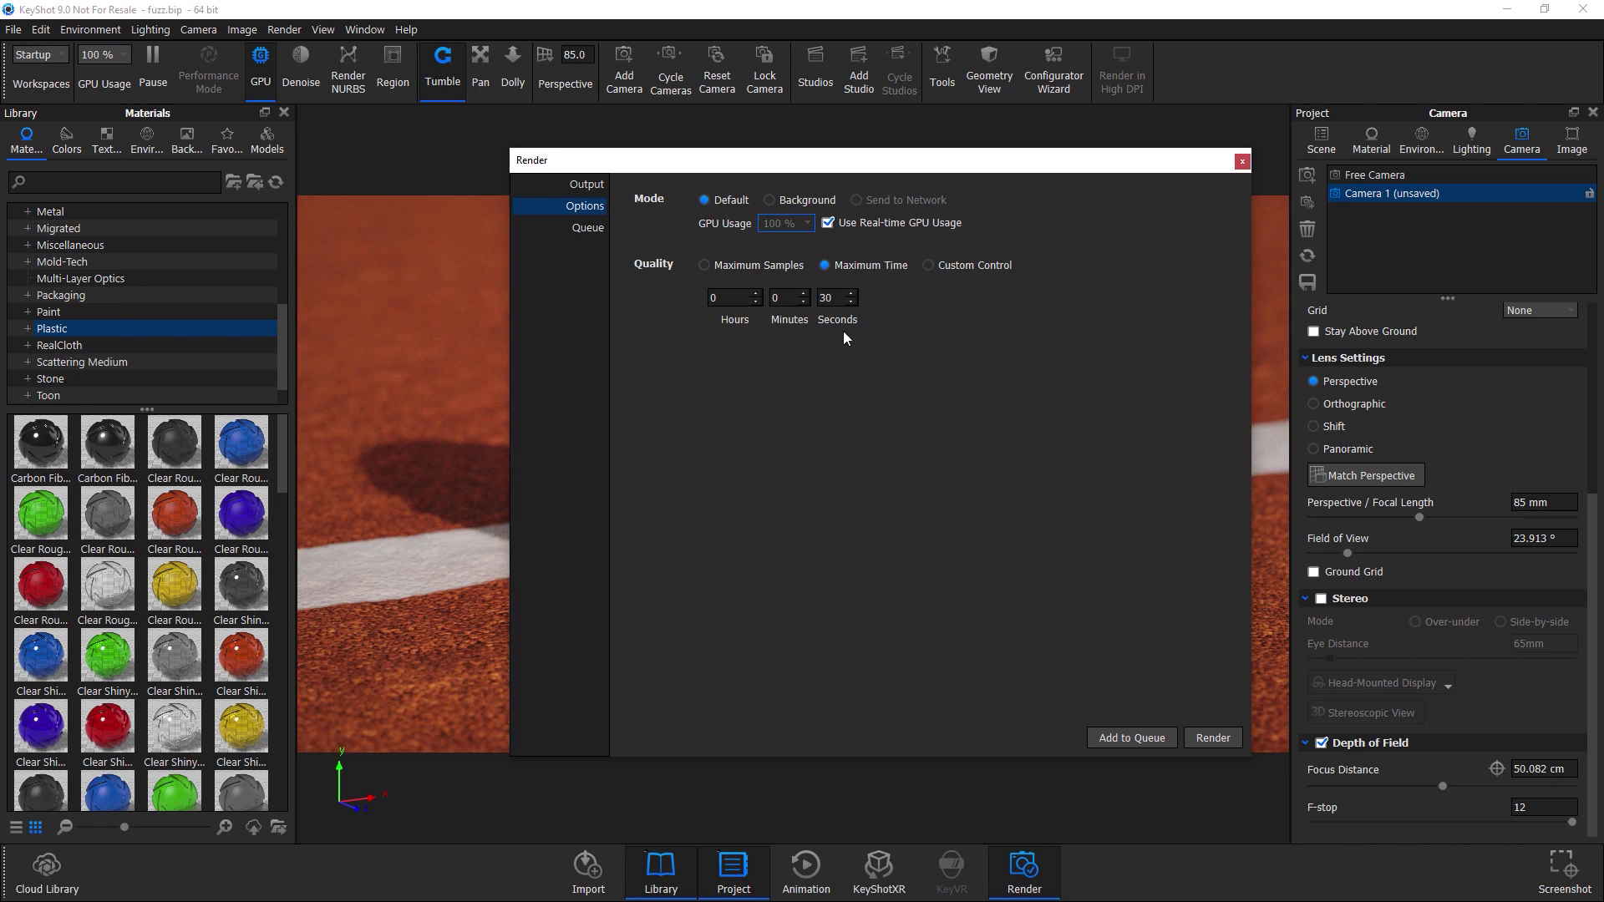
Review the fuzz.png 1920 x 1080 output settings and start the GPU render
{"action": "left_click_drag", "start_coordinate": [872, 159], "coordinate": [861, 167]}
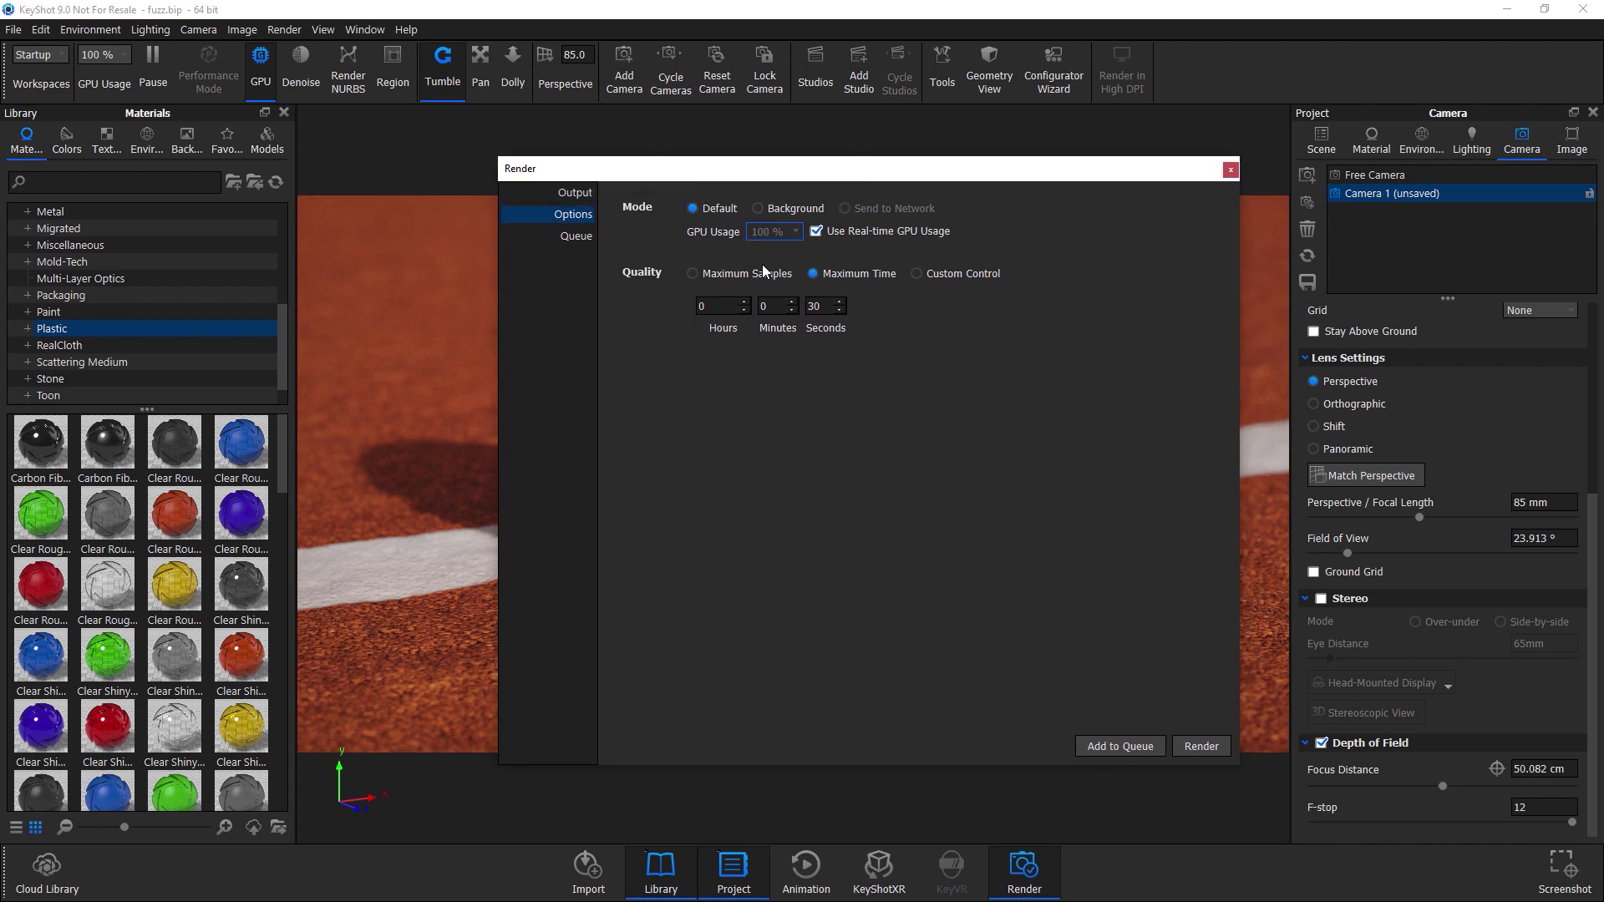
{"action": "left_click", "coordinate": [556, 192]}
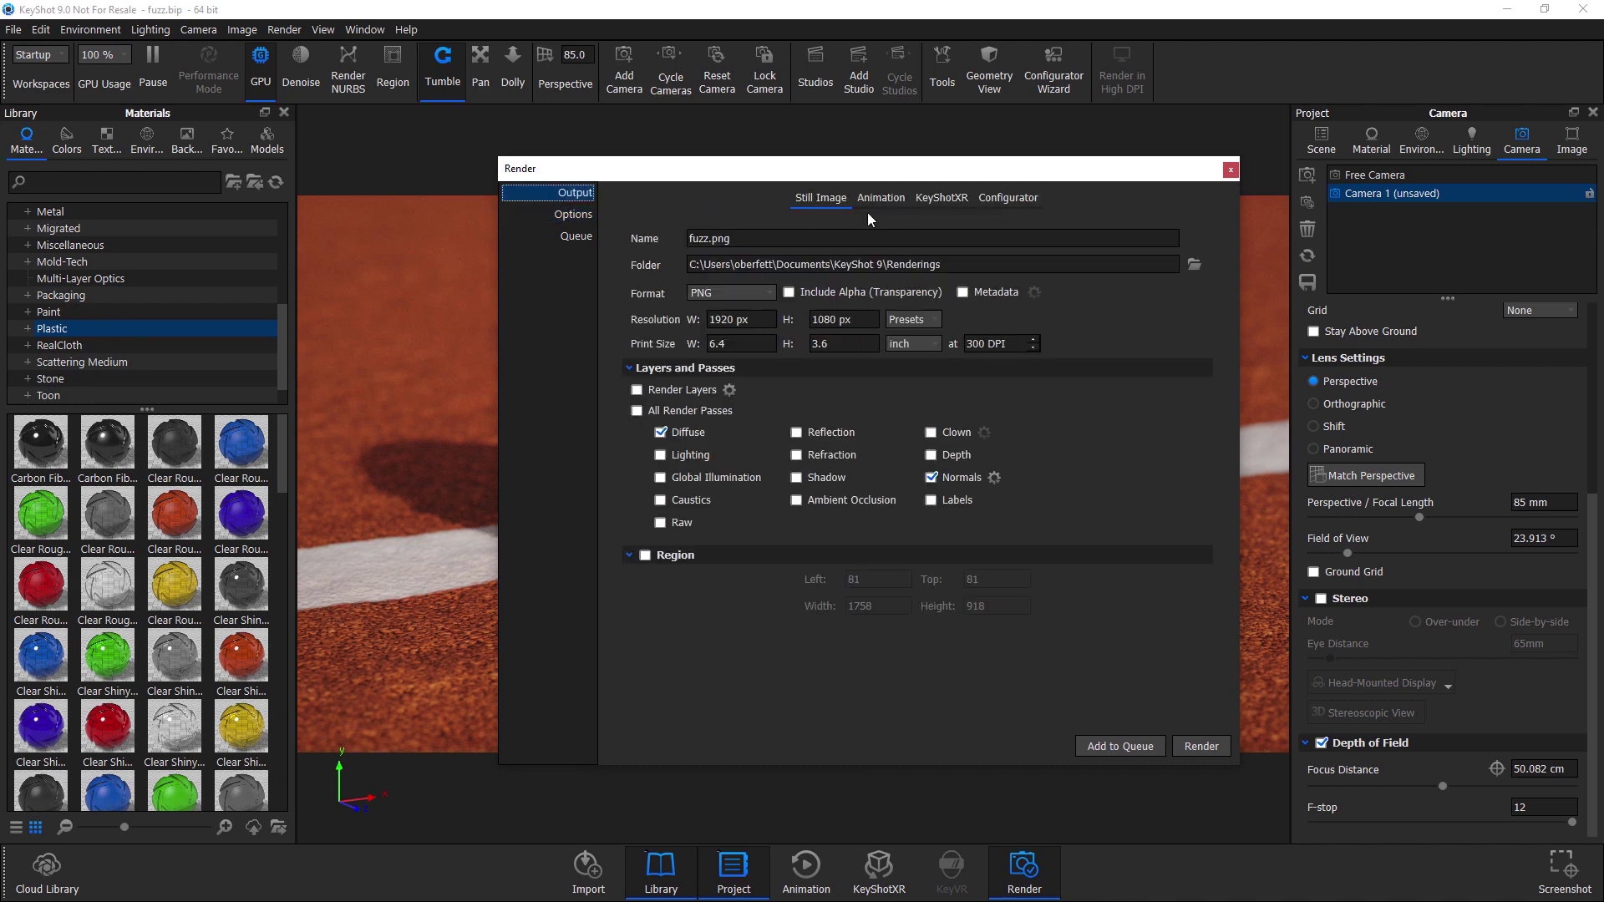
{"action": "left_click", "coordinate": [568, 214]}
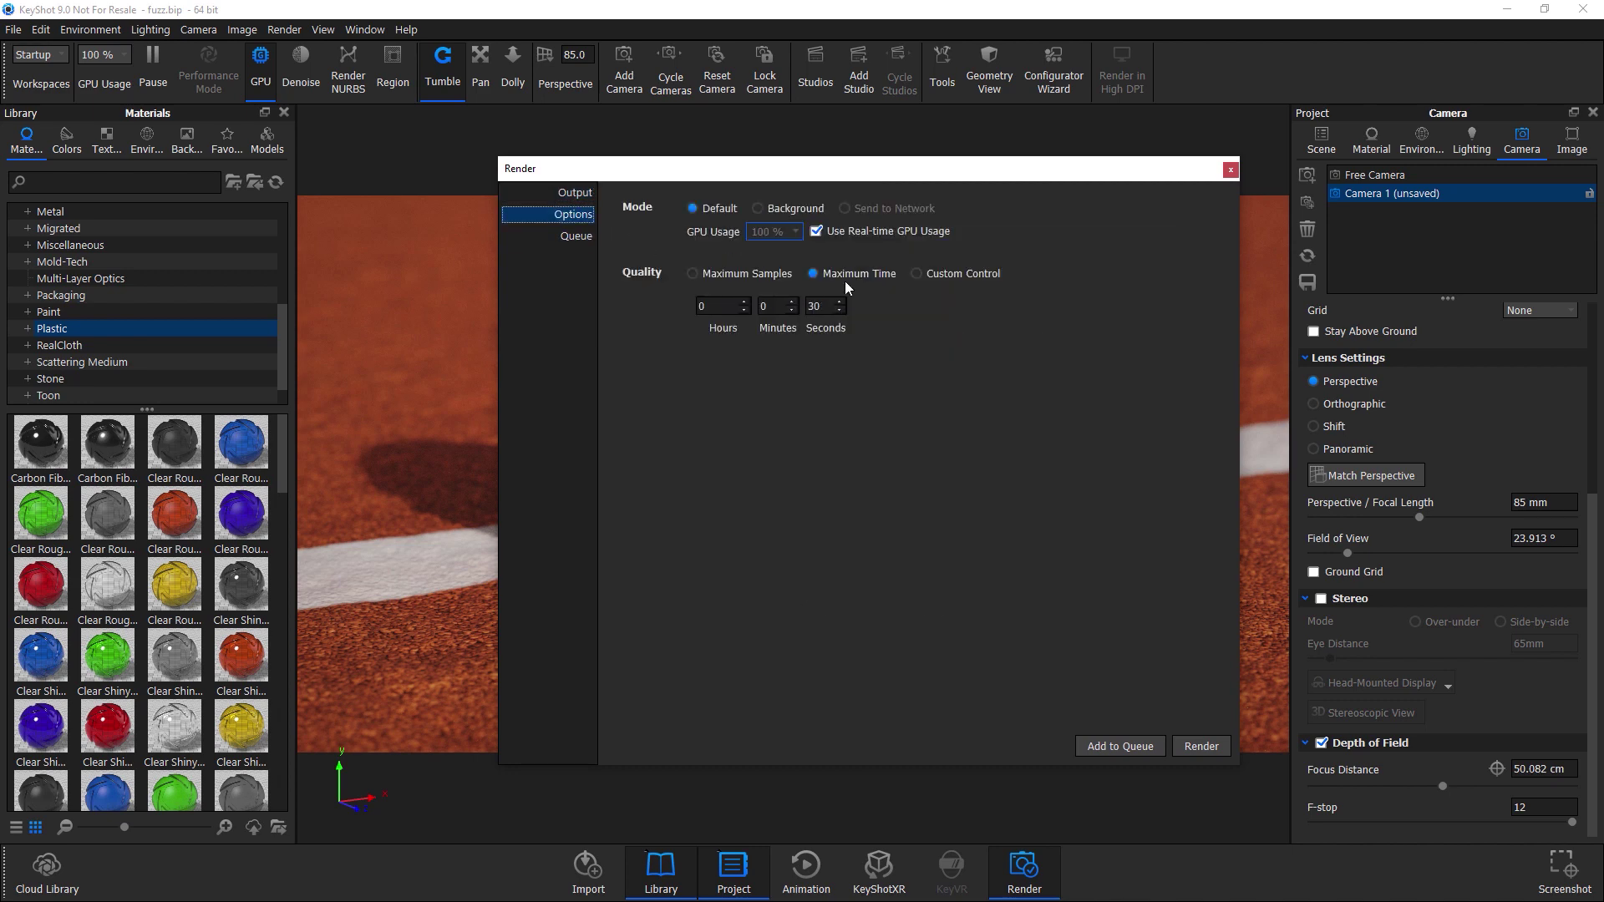
{"action": "left_click", "coordinate": [1201, 746]}
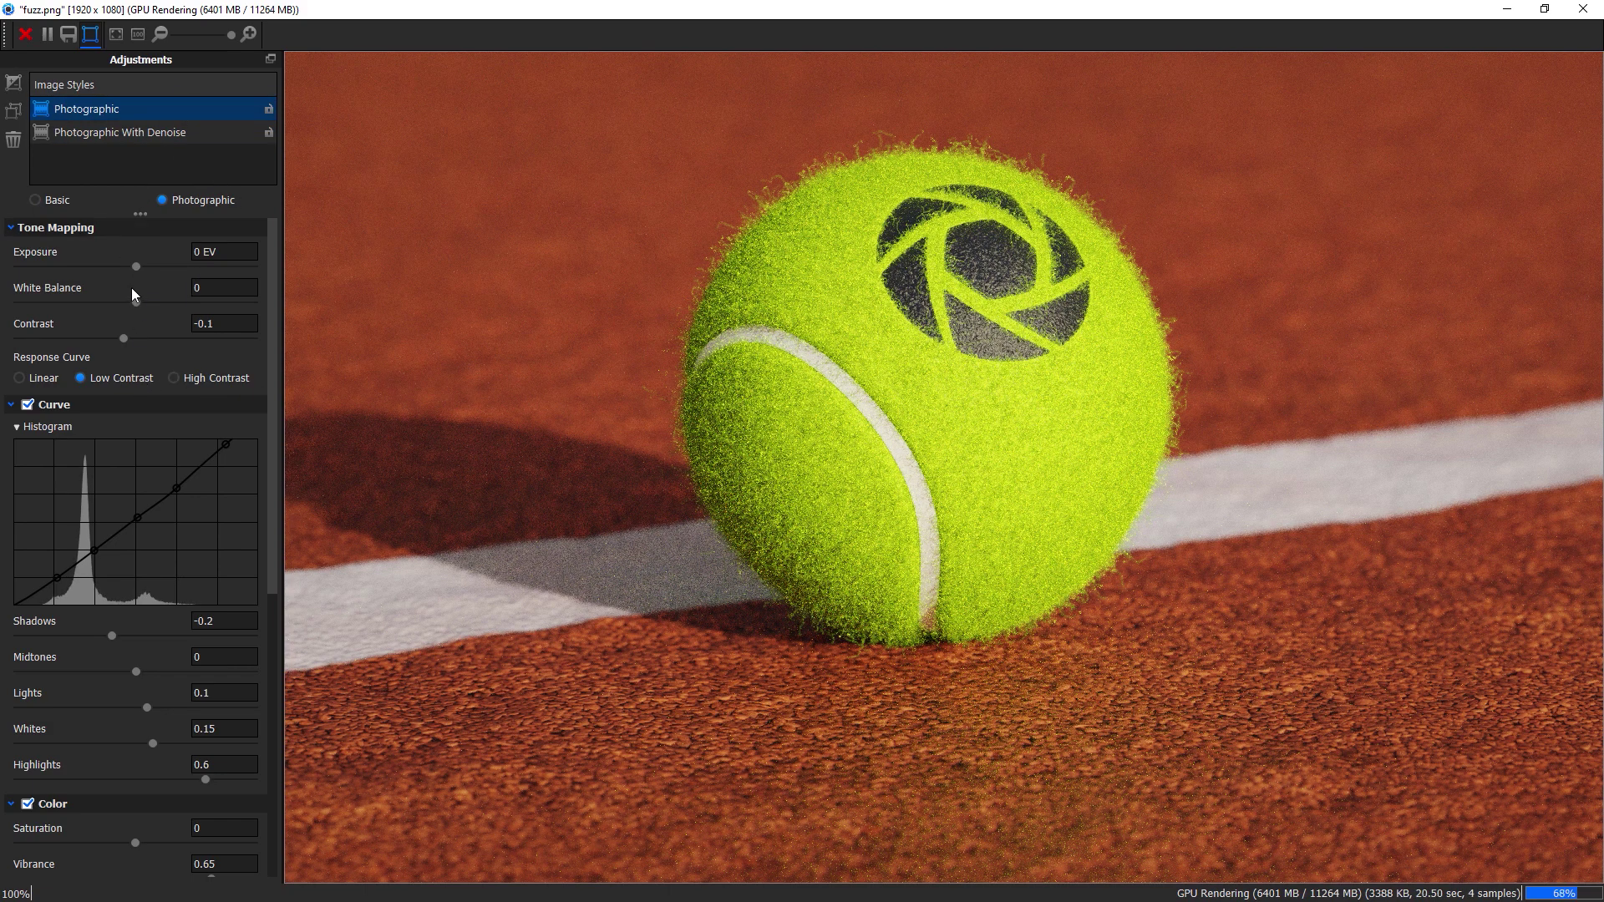
Pan across the finished fuzz.png render to inspect the ball's fuzz and the court, then close it
{"action": "scroll", "coordinate": [87, 799], "scroll_direction": "down", "scroll_amount": 3}
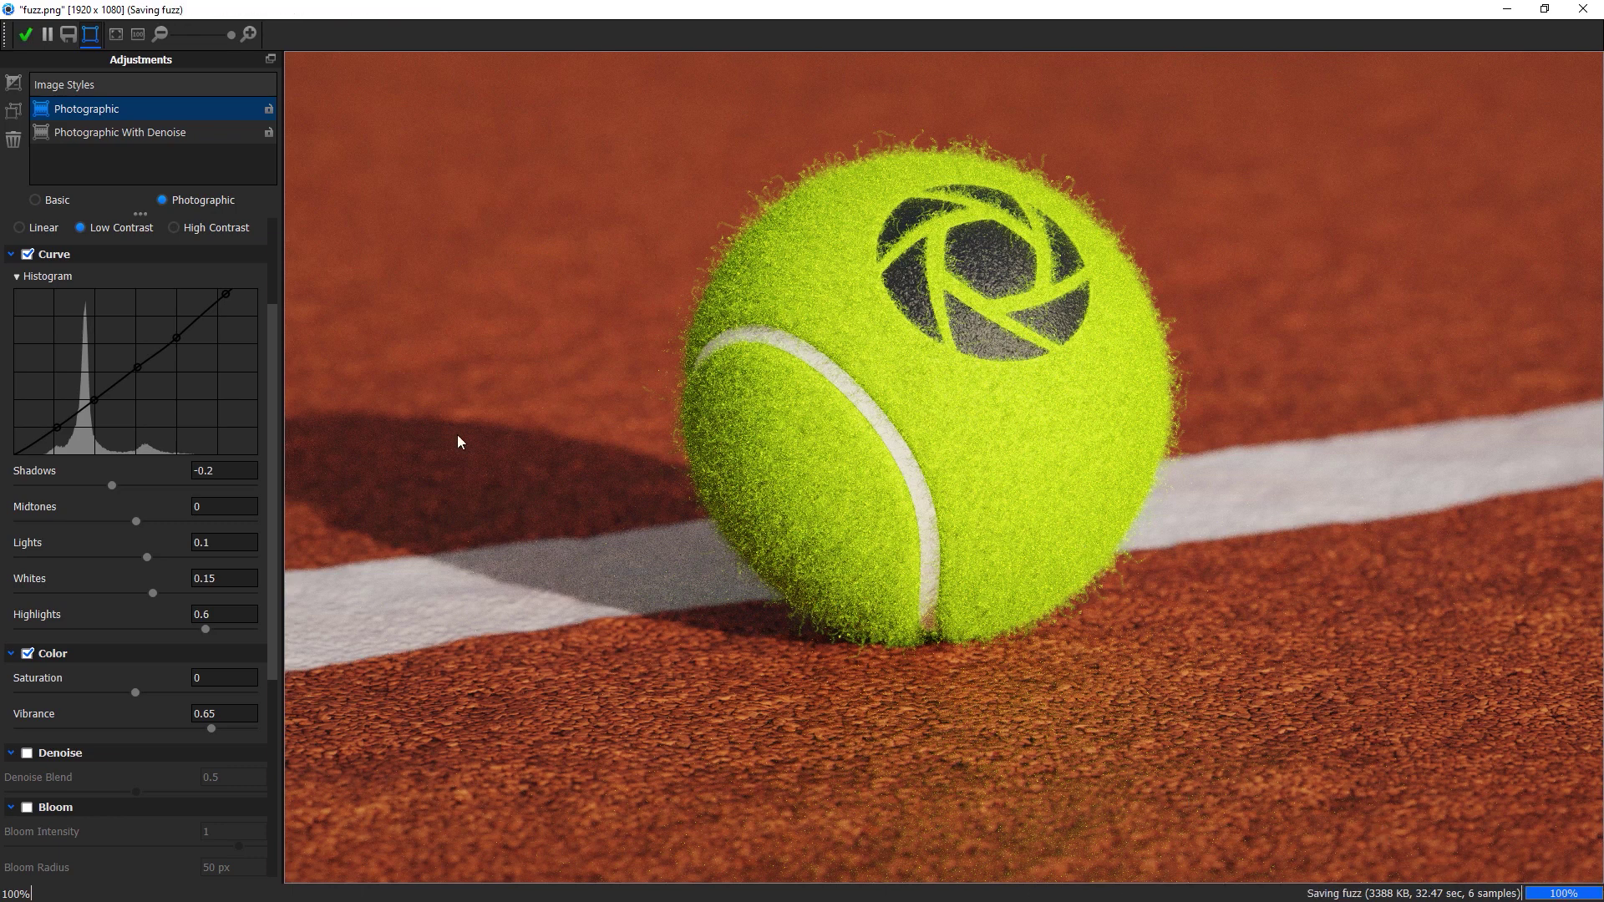
{"action": "left_click_drag", "start_coordinate": [910, 465], "coordinate": [900, 277]}
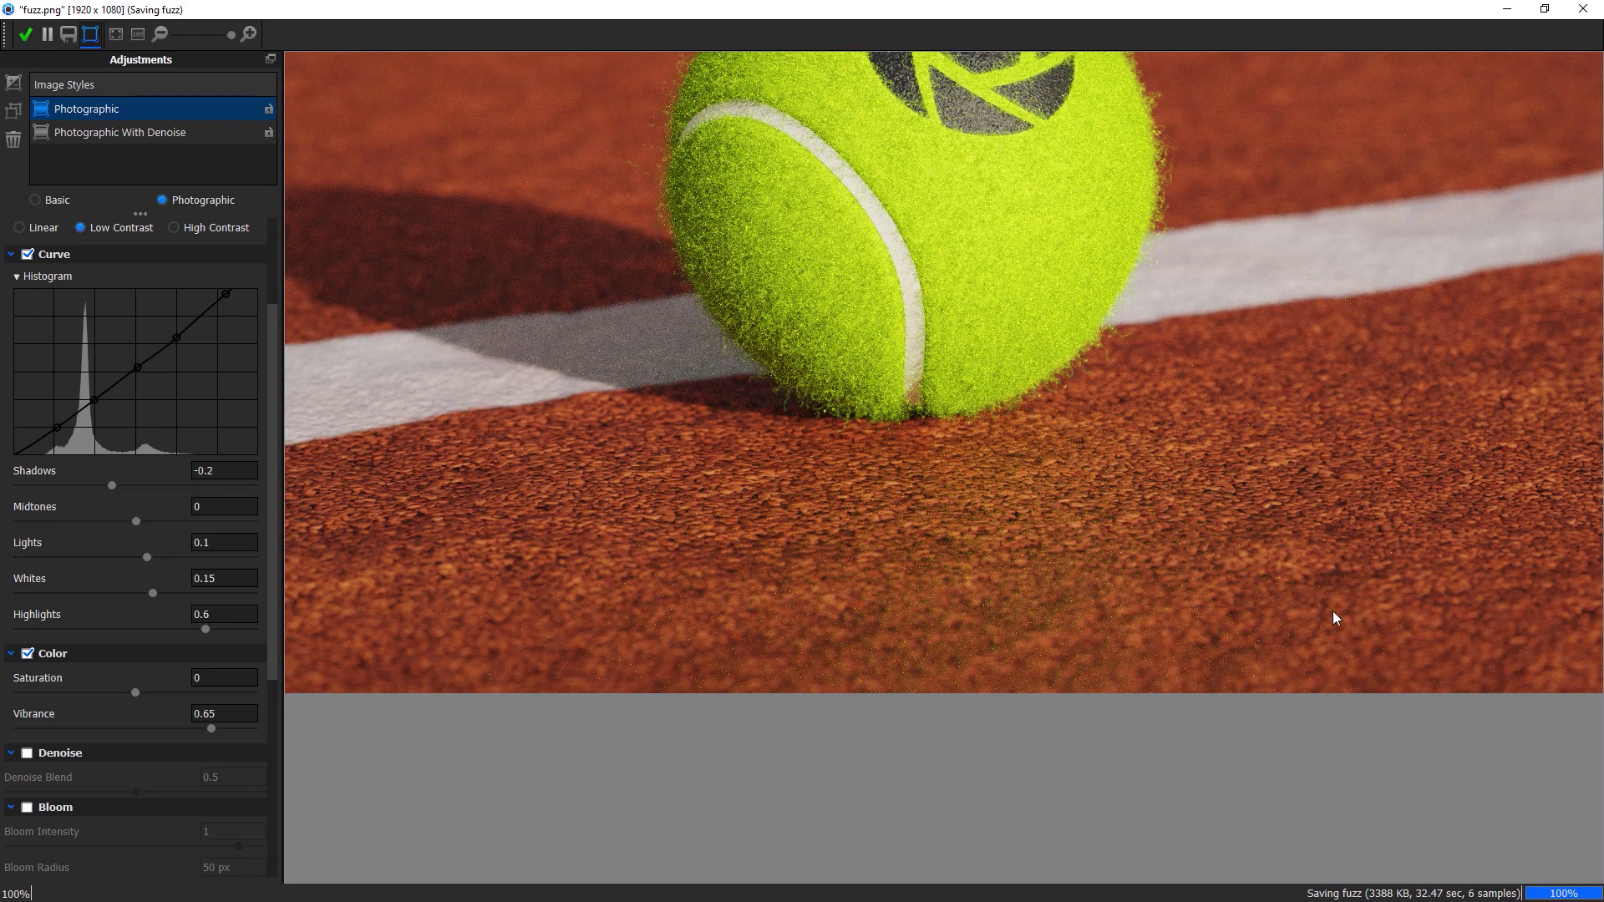
{"action": "left_click_drag", "start_coordinate": [1029, 316], "coordinate": [930, 493]}
{"action": "left_click_drag", "start_coordinate": [1062, 524], "coordinate": [842, 414]}
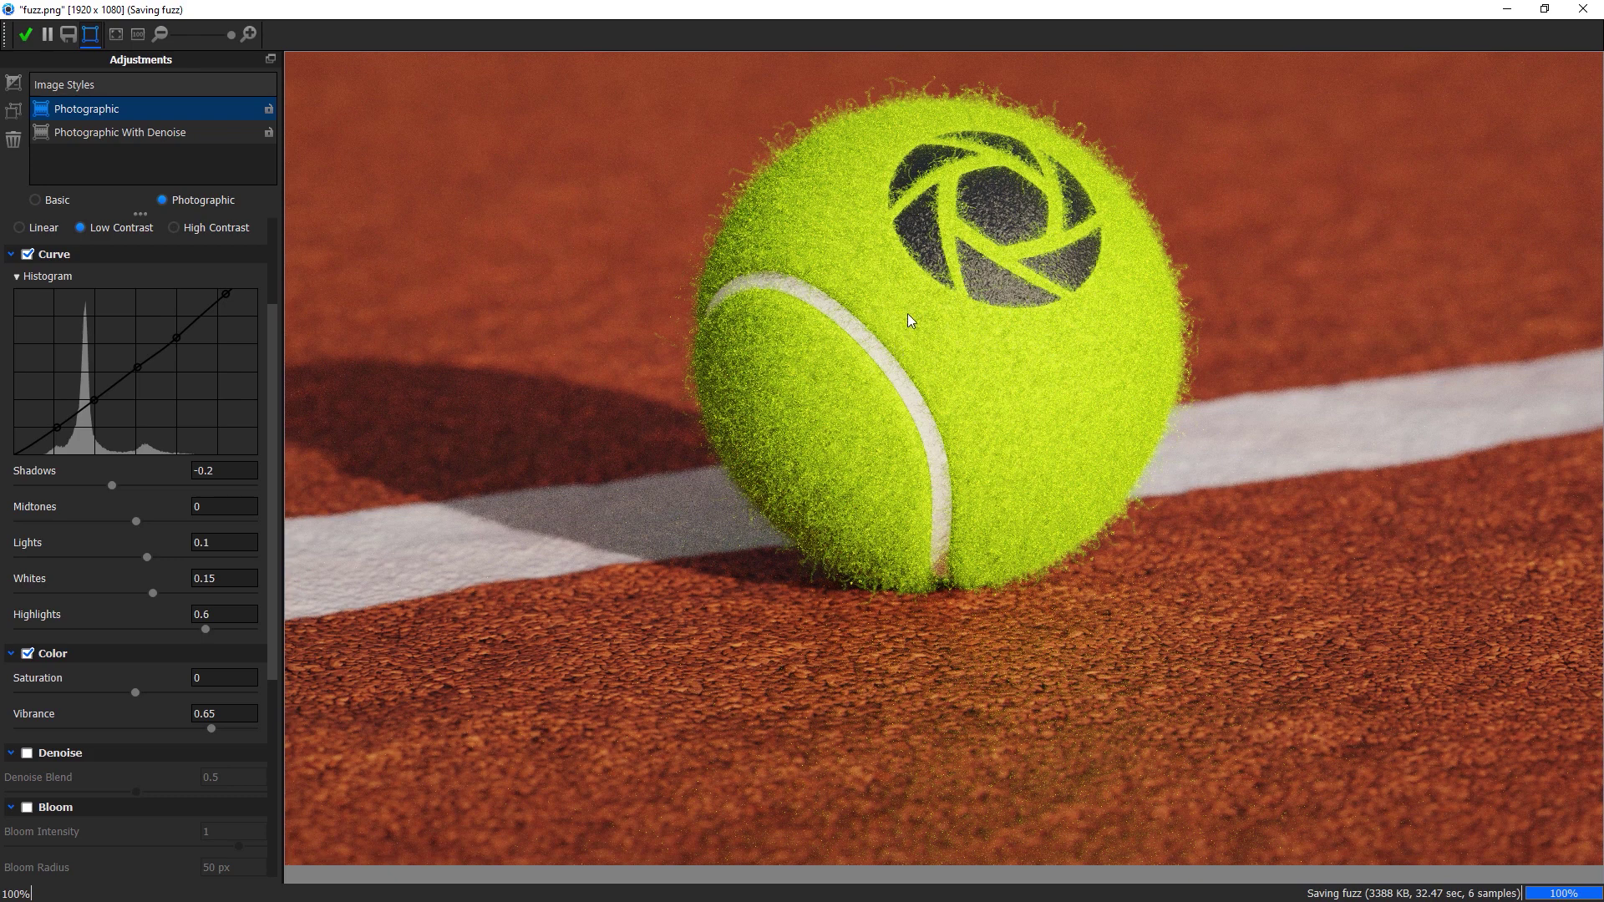
{"action": "left_click_drag", "start_coordinate": [908, 314], "coordinate": [901, 398]}
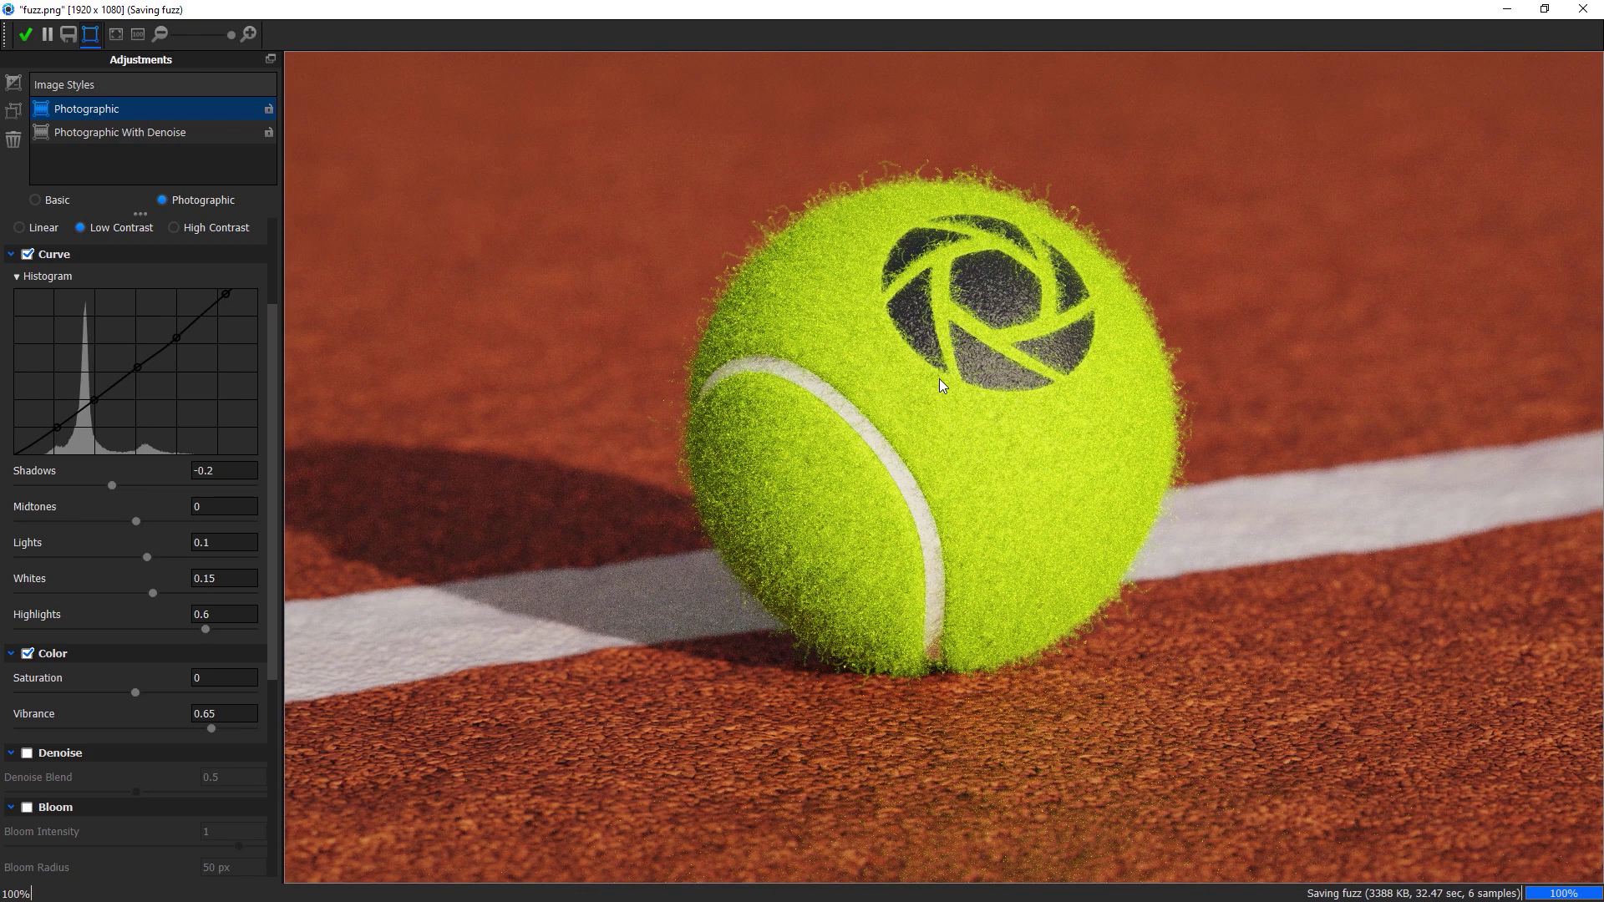
{"action": "left_click_drag", "start_coordinate": [941, 374], "coordinate": [918, 322]}
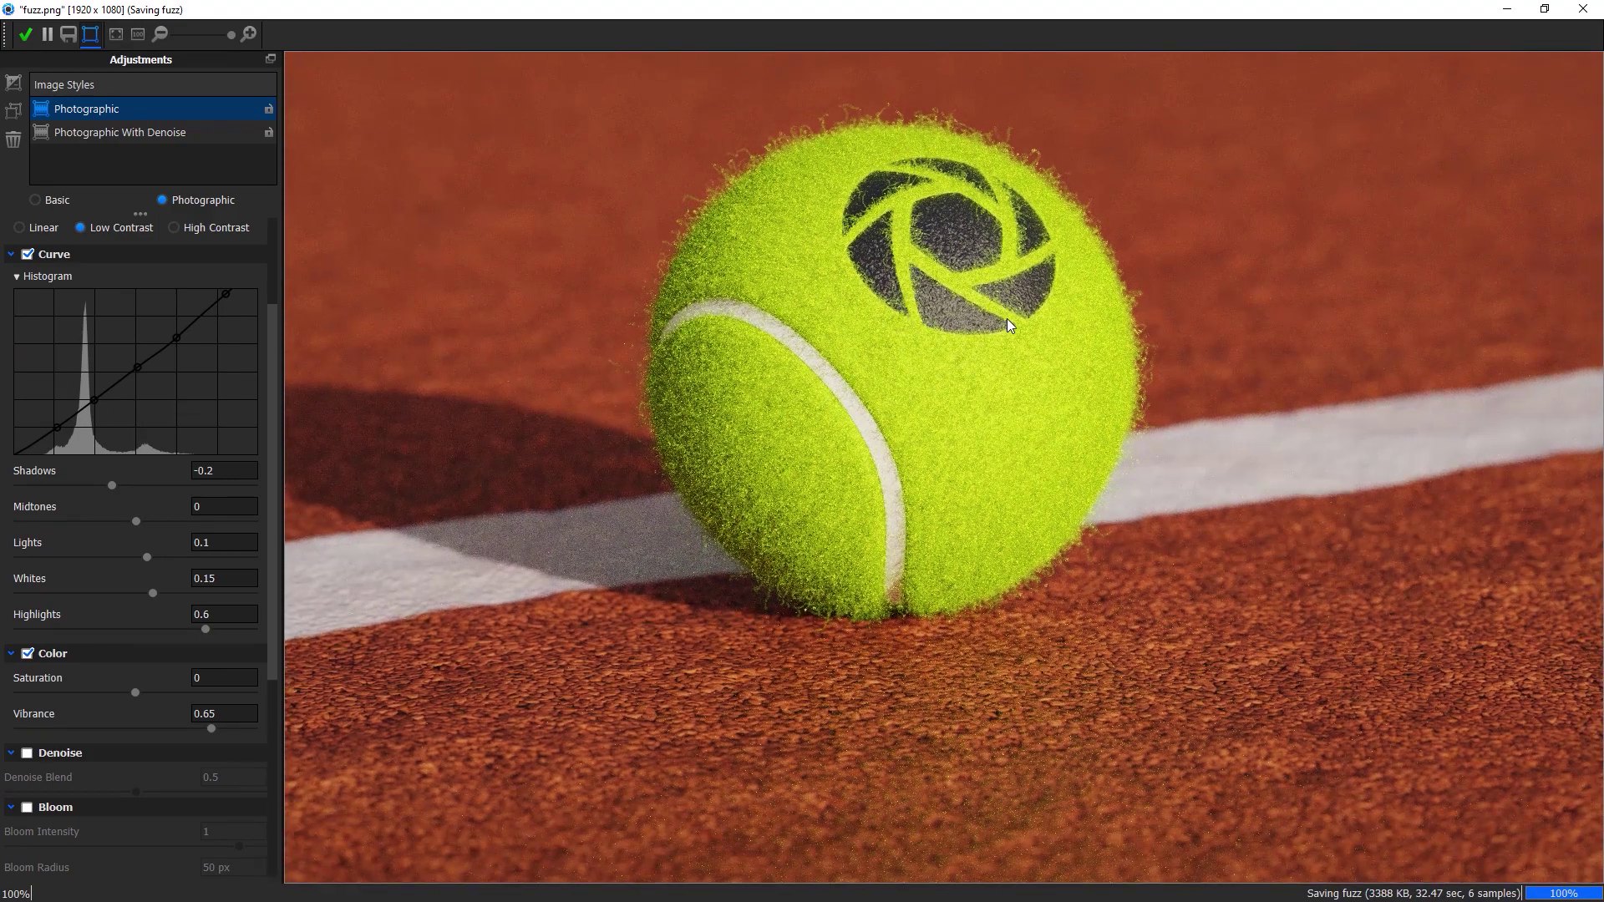
{"action": "left_click", "coordinate": [25, 34]}
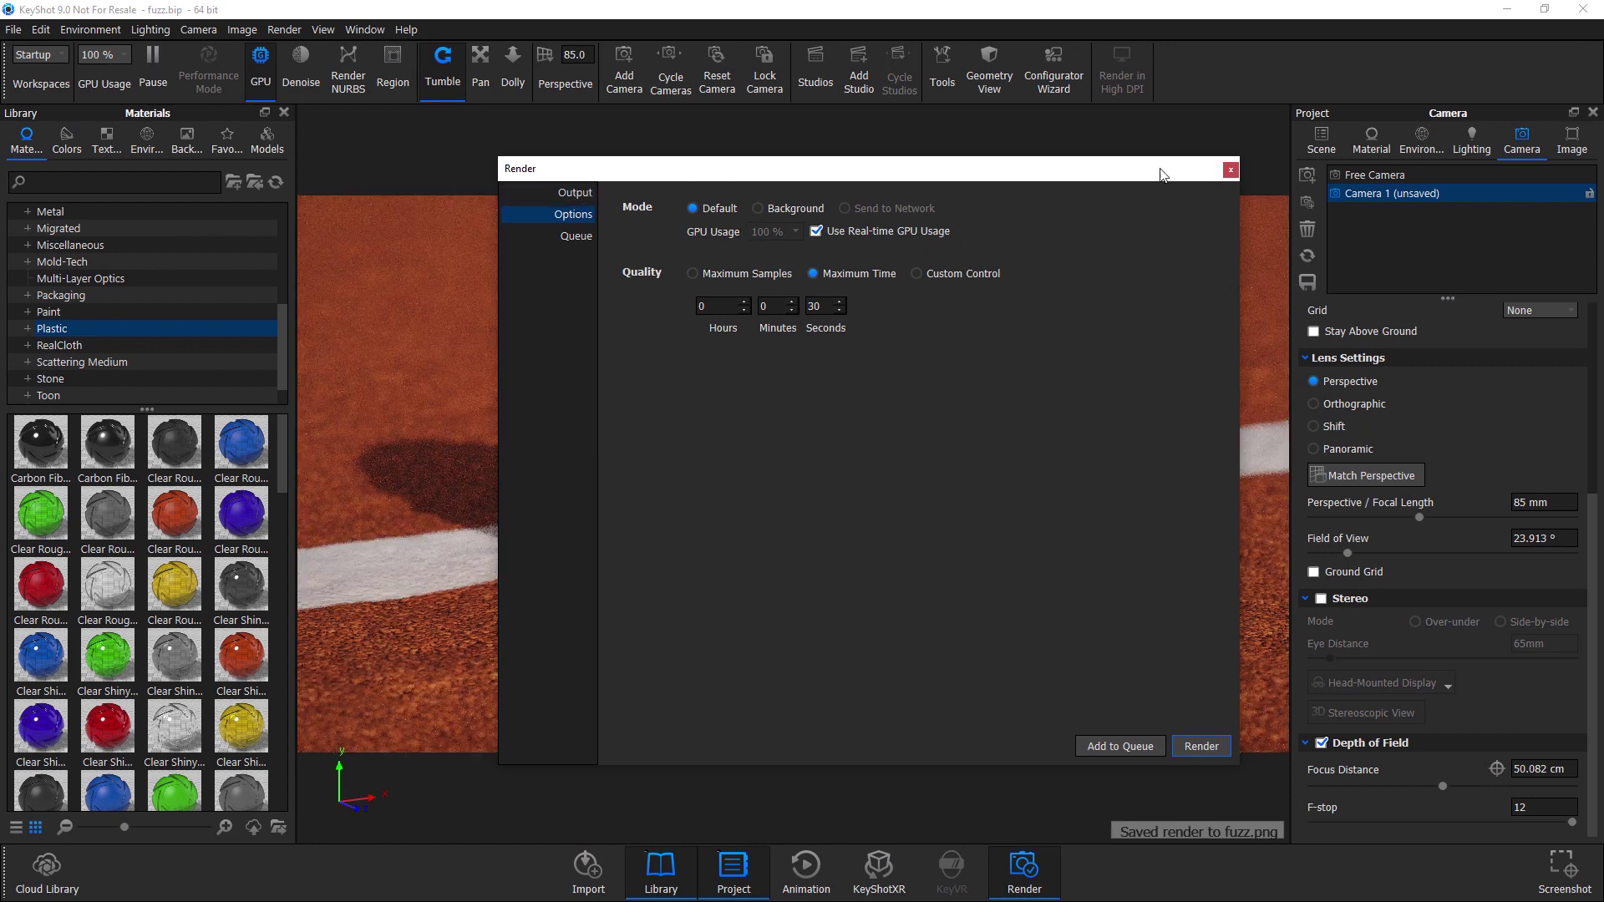
Close the Render dialog, switch from GPU to CPU rendering, and show the Lighting tab
{"action": "left_click", "coordinate": [1228, 170]}
{"action": "left_click", "coordinate": [260, 61]}
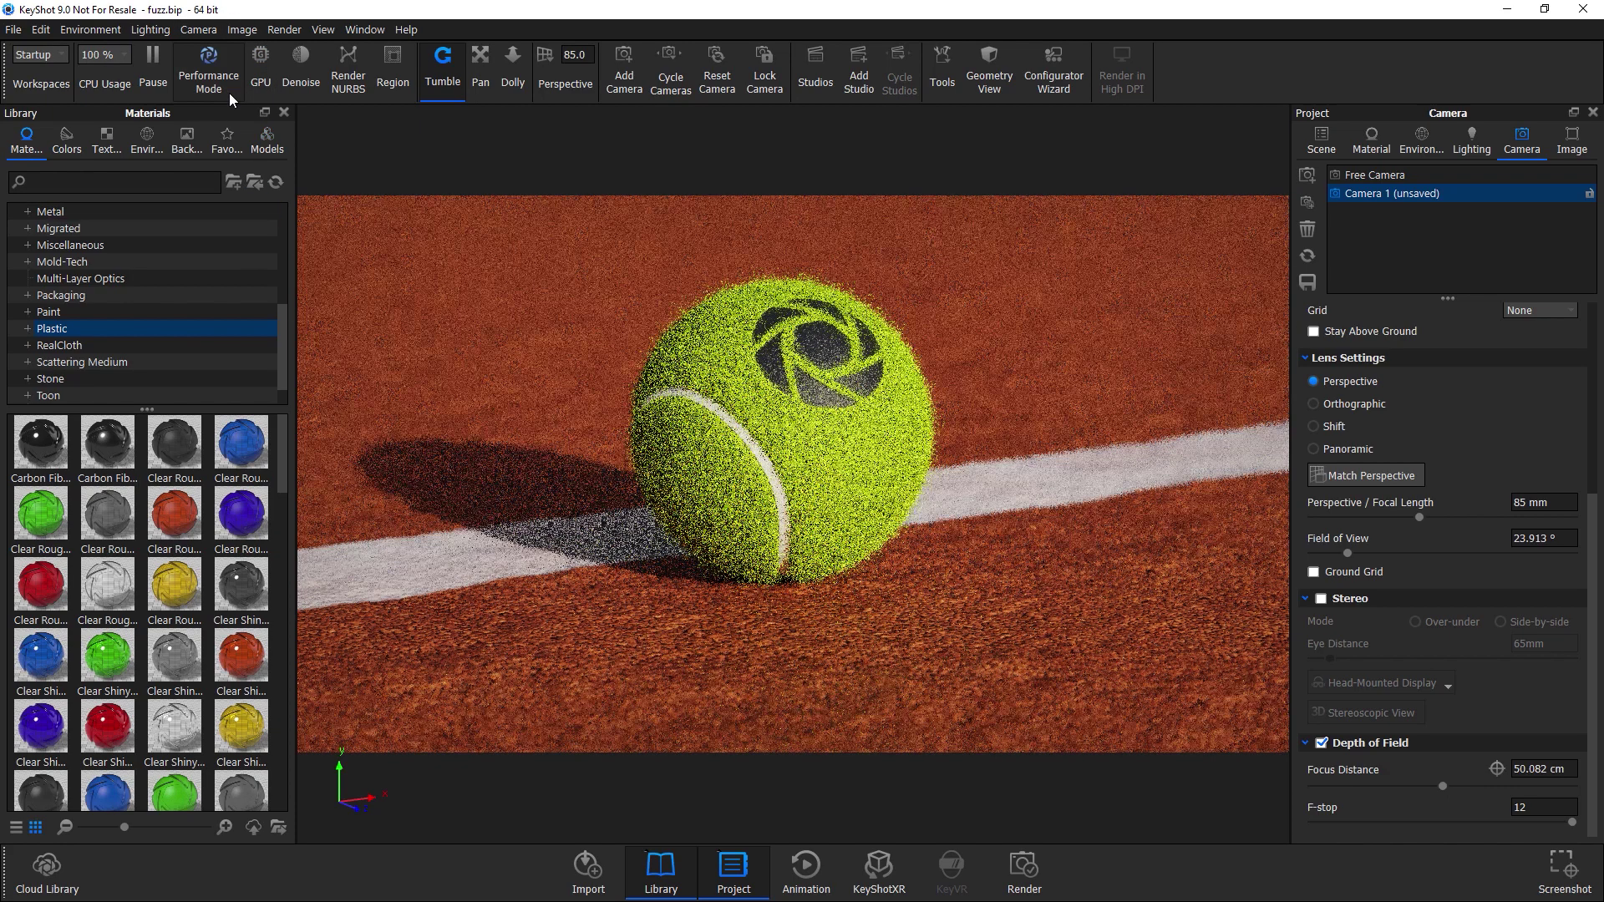
{"action": "left_click", "coordinate": [1468, 150]}
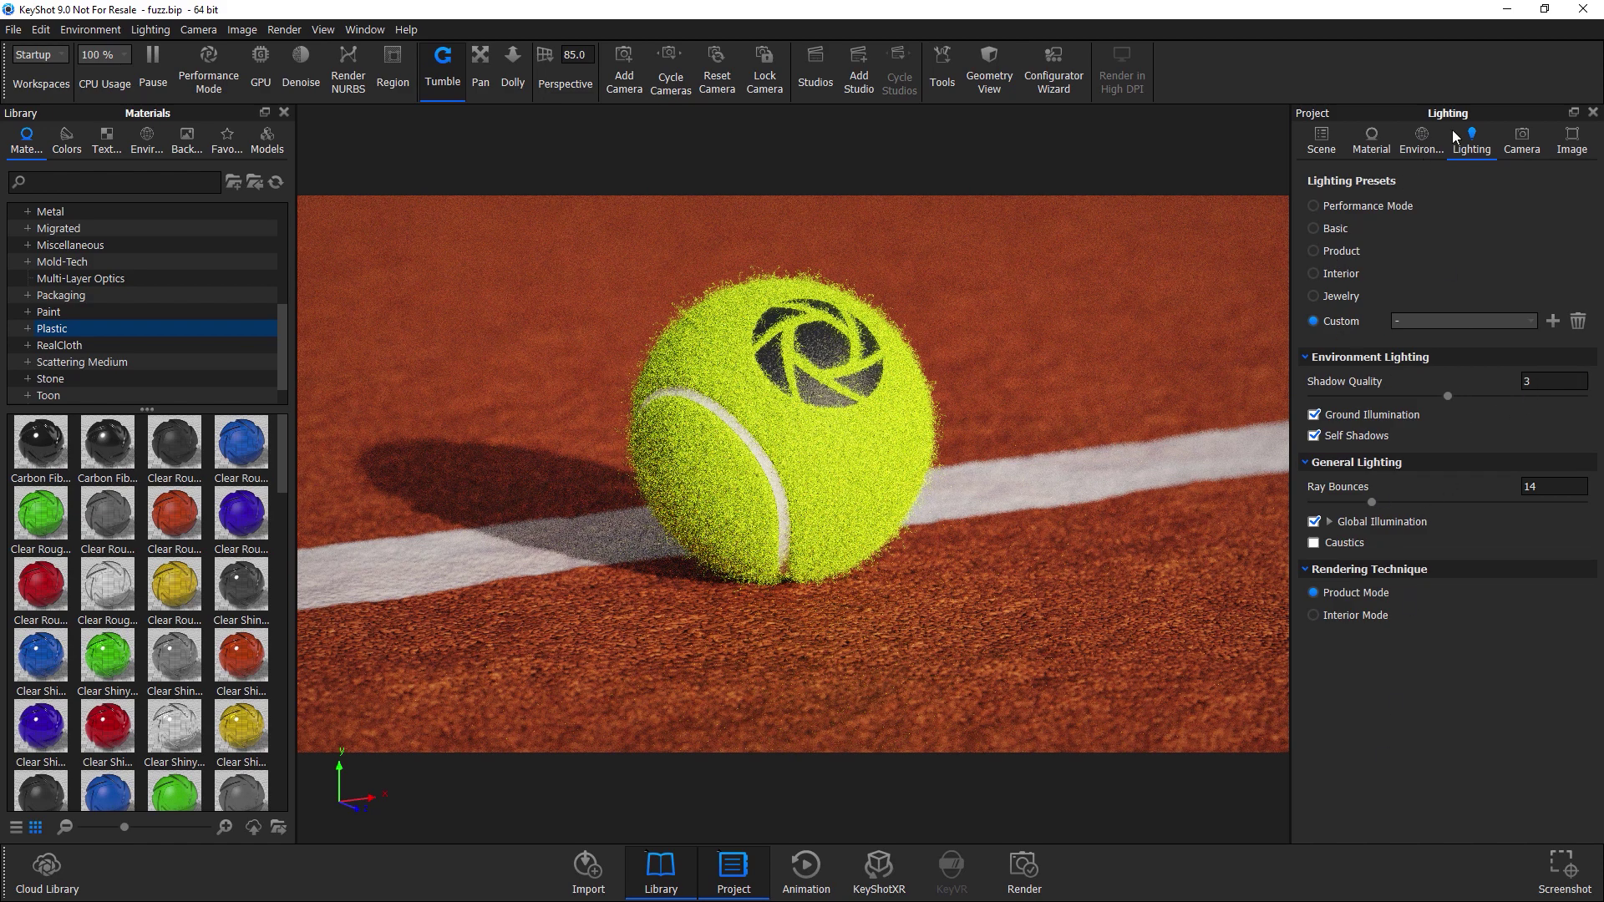
{"action": "left_click", "coordinate": [280, 29]}
Start a 1920 x 1080 CPU render of fuzz.790.png, keeping the 30-second Maximum Time limit
{"action": "left_click", "coordinate": [289, 219]}
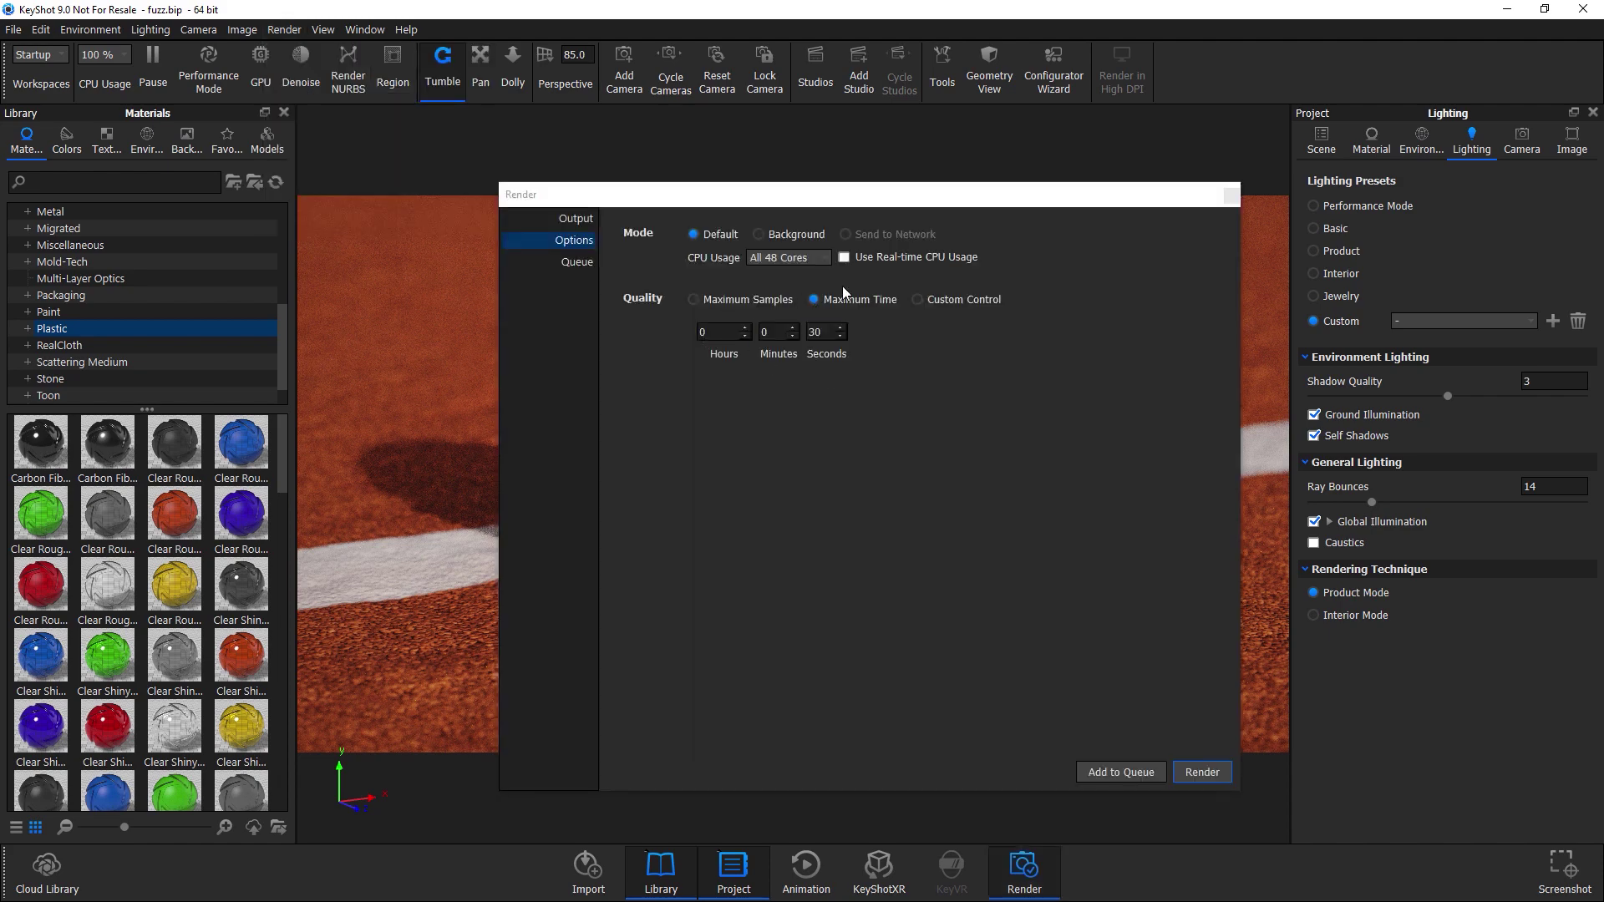
{"action": "left_click", "coordinate": [814, 332]}
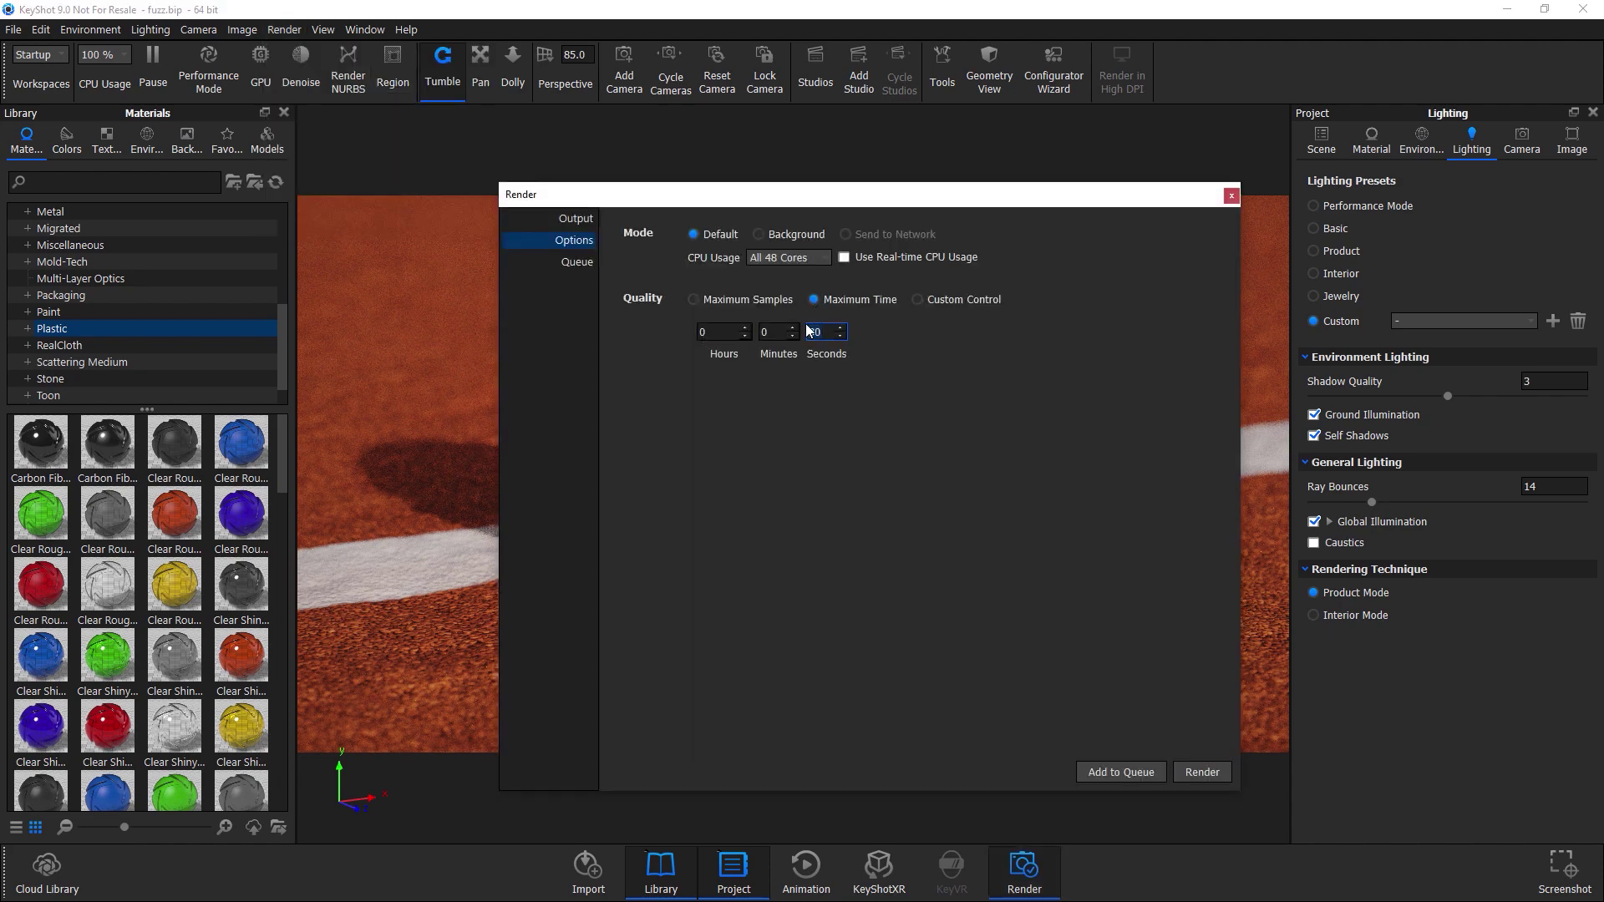
{"action": "left_click", "coordinate": [962, 302]}
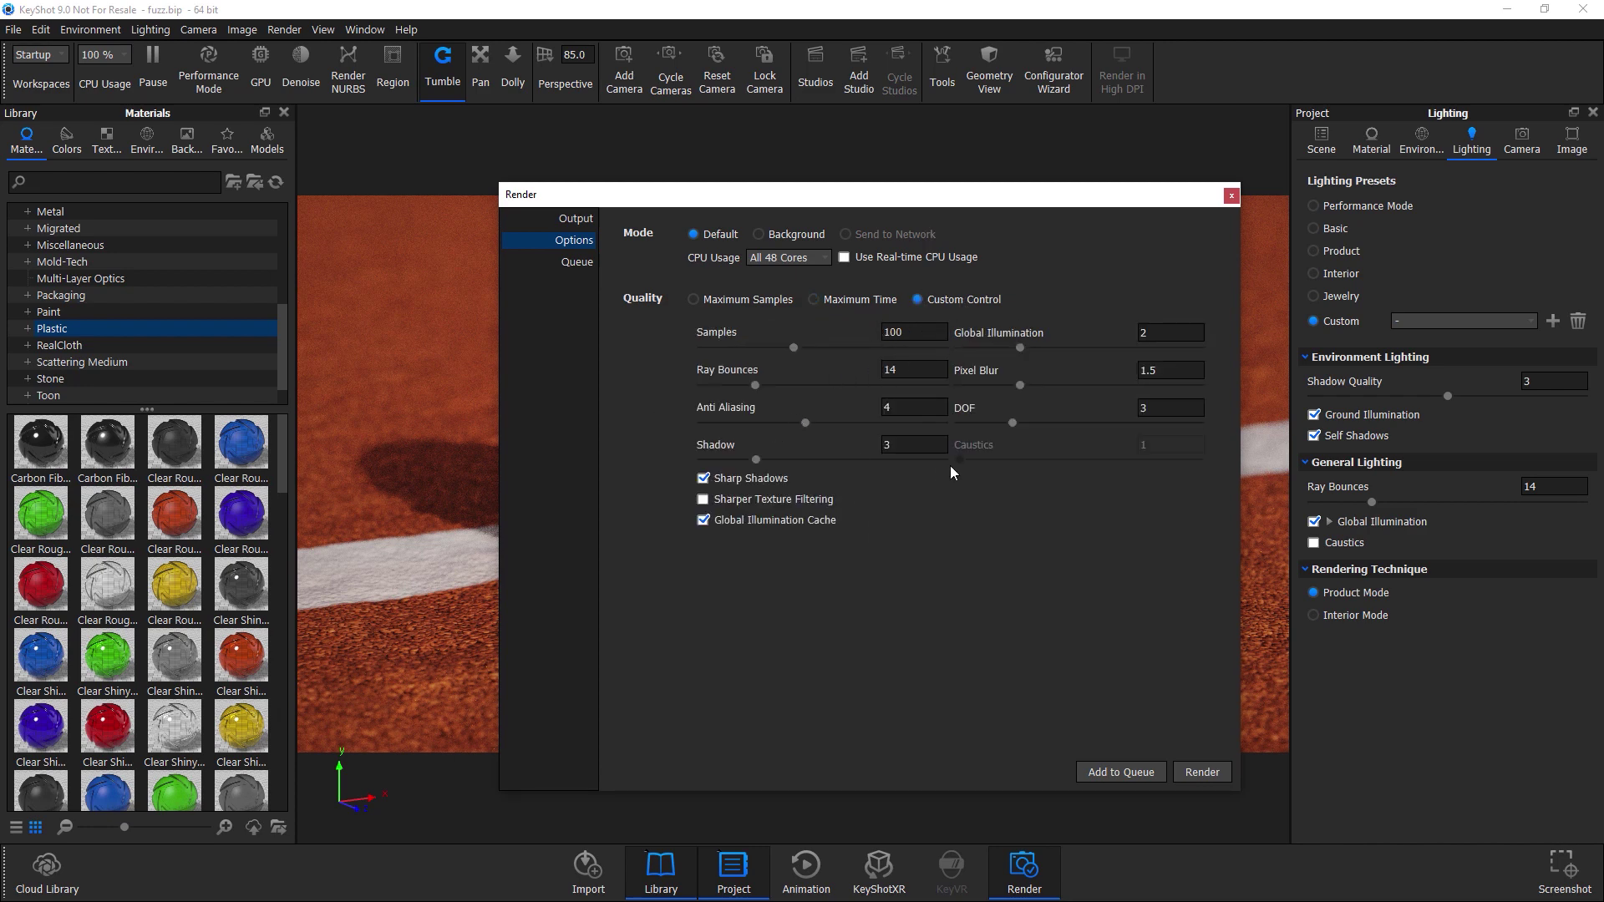
{"action": "left_click", "coordinate": [809, 303]}
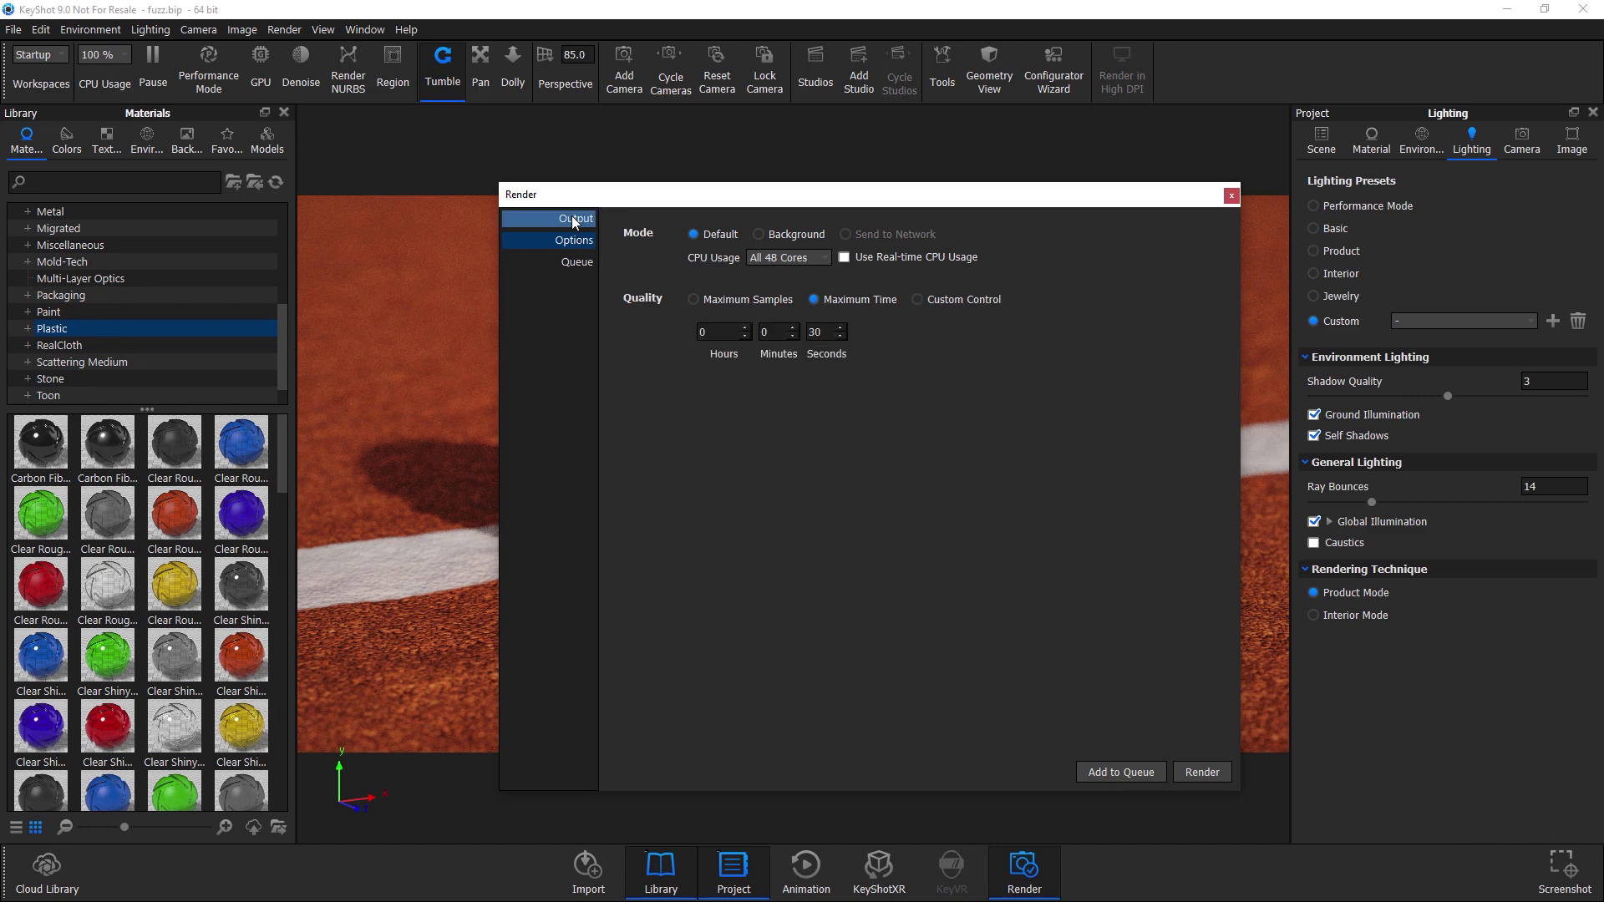
{"action": "left_click", "coordinate": [1186, 770]}
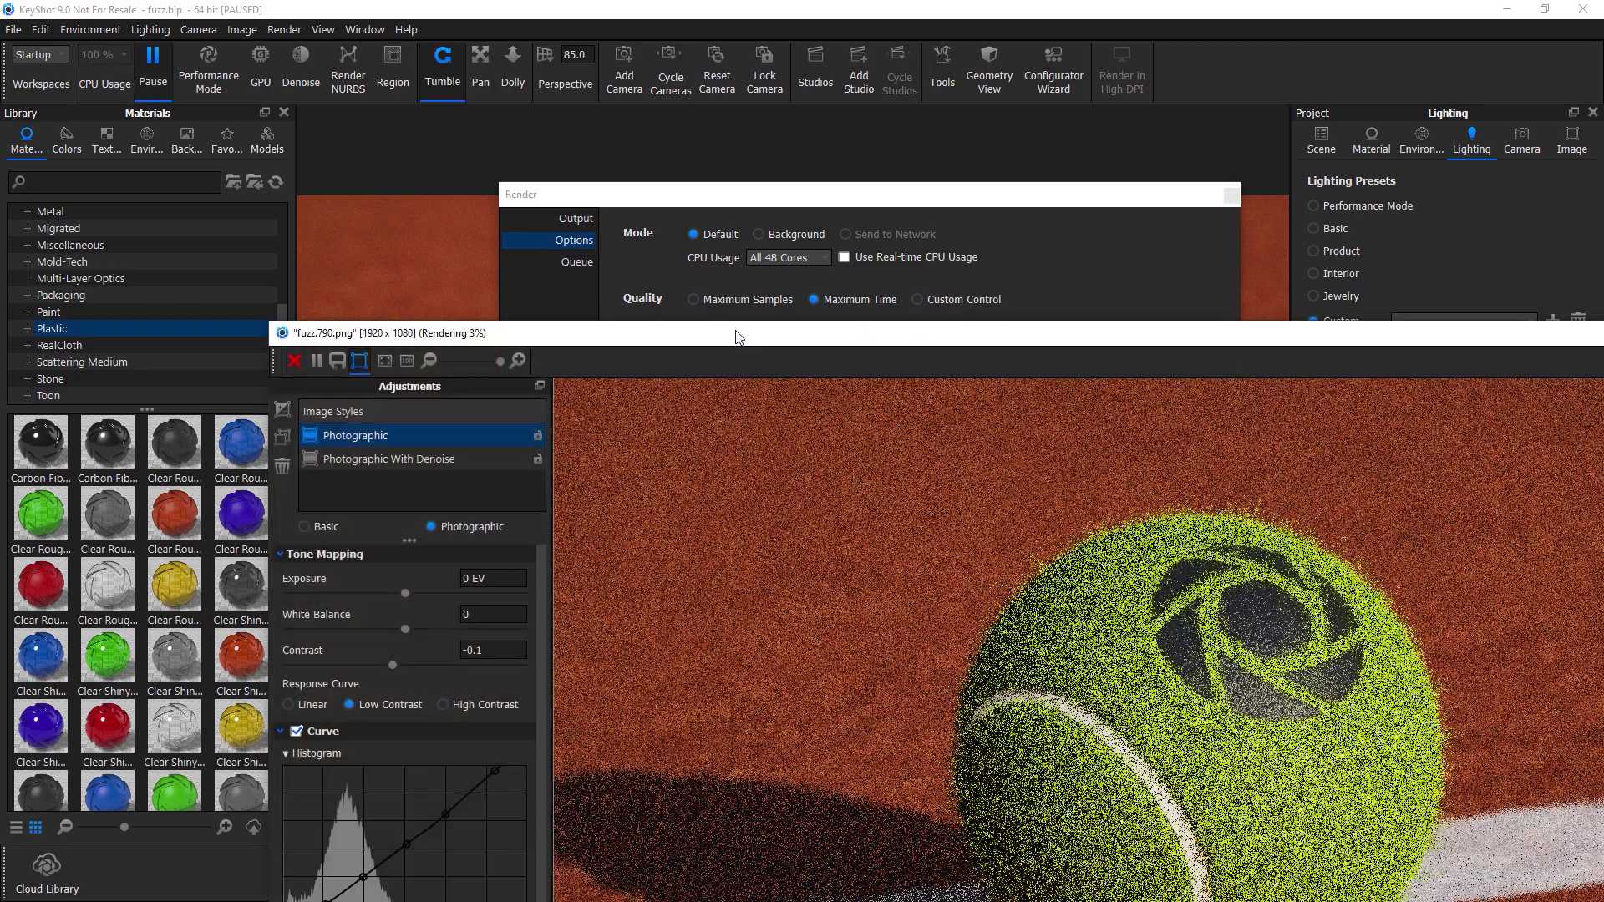
Maximize the render window and let the CPU tennis-ball render finish and save as fuzz.790.png
{"action": "double_click", "coordinate": [739, 336]}
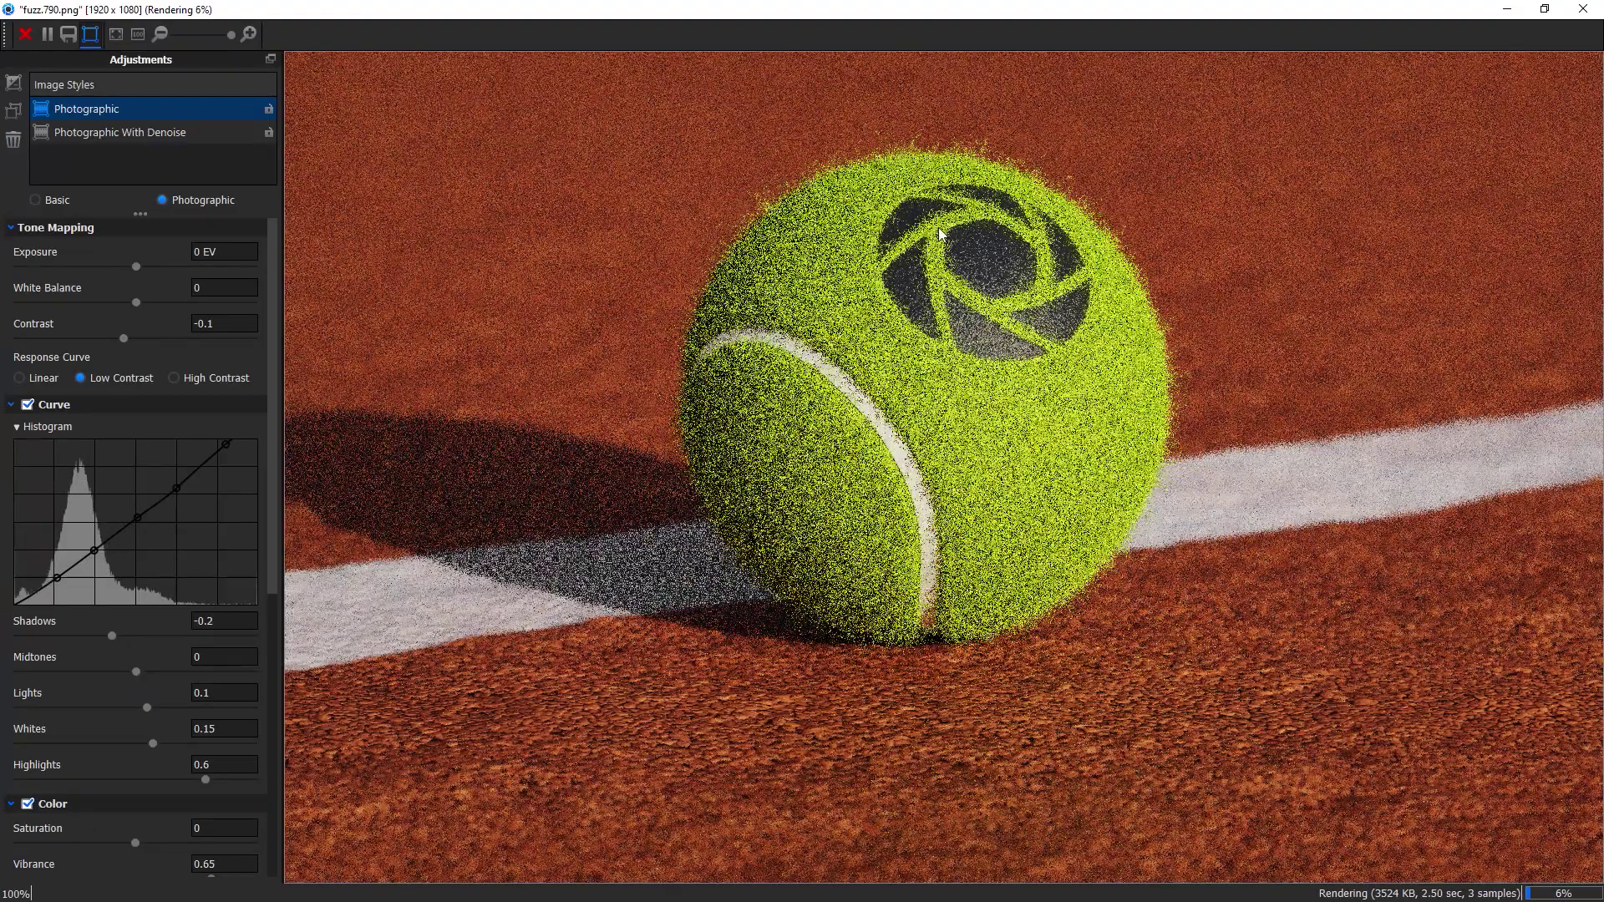